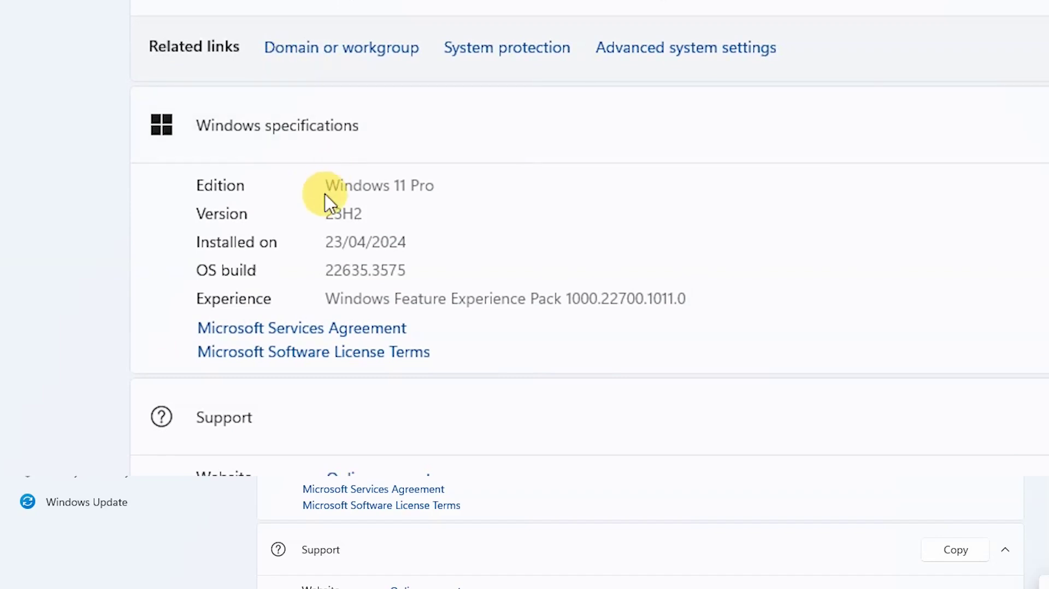
- Check the installed Windows version in the Windows specifications
left_click_drag(324, 215, 403, 218)
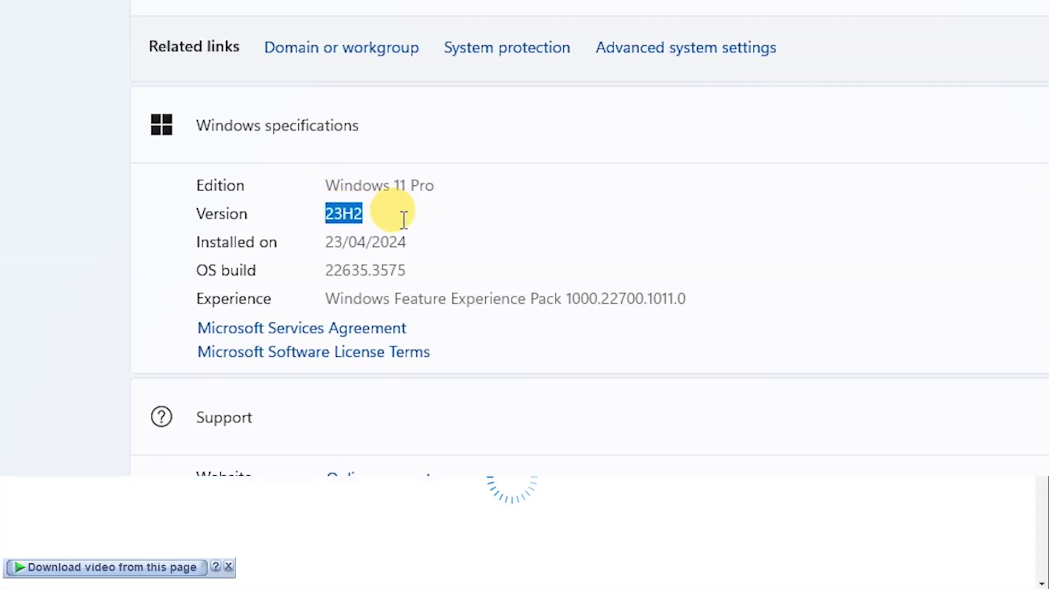
left_click(403, 219)
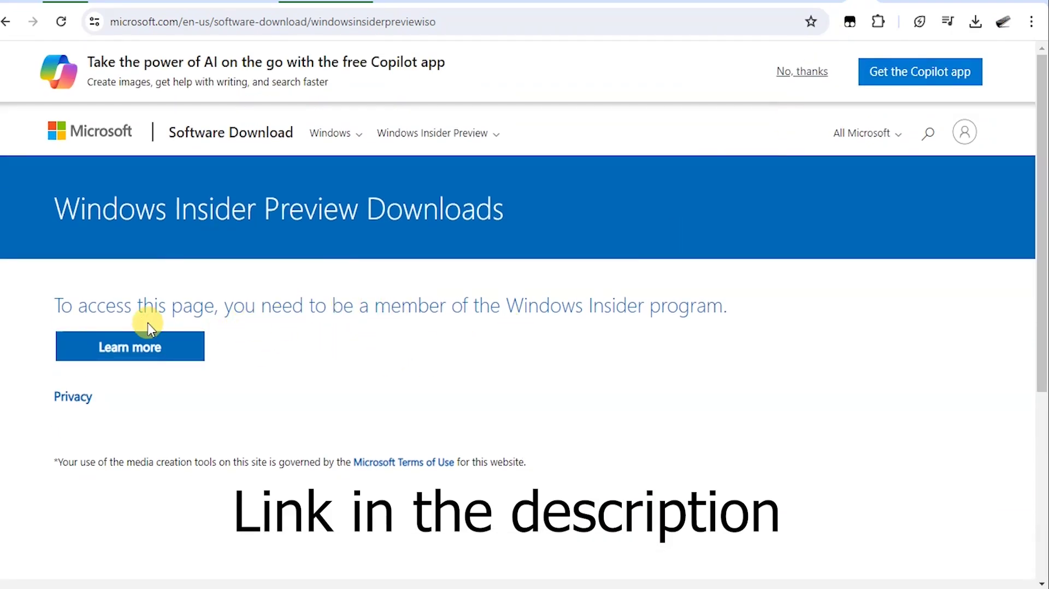
- Look over the Windows Insider Preview Downloads page's membership requirement and decline the Copilot app offer
scroll(137, 365, "down", 2)
scroll(139, 365, "up", 2)
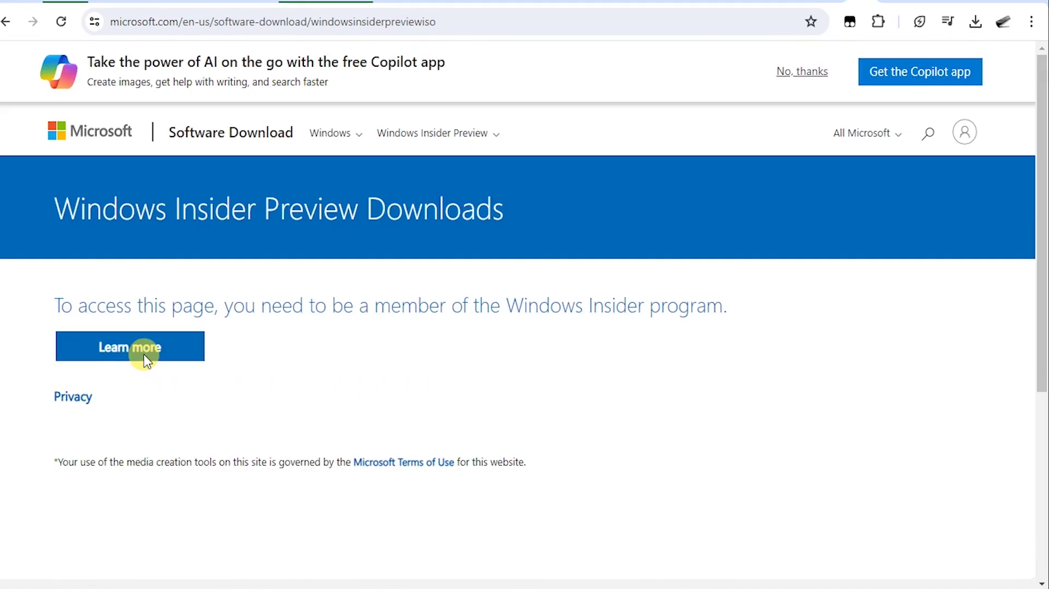
scroll(625, 173, "down", 2)
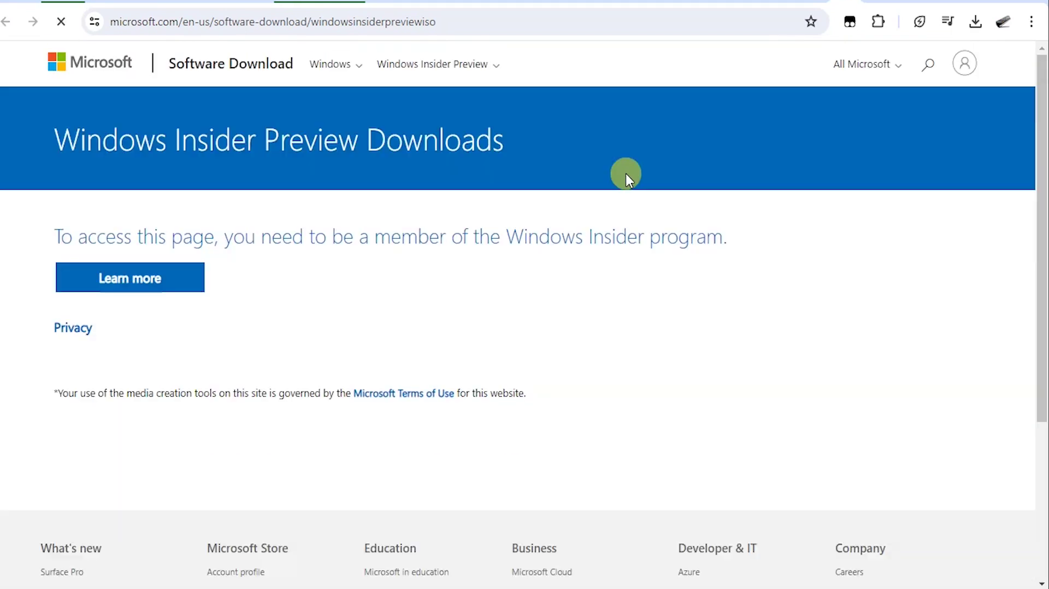
scroll(364, 260, "up", 2)
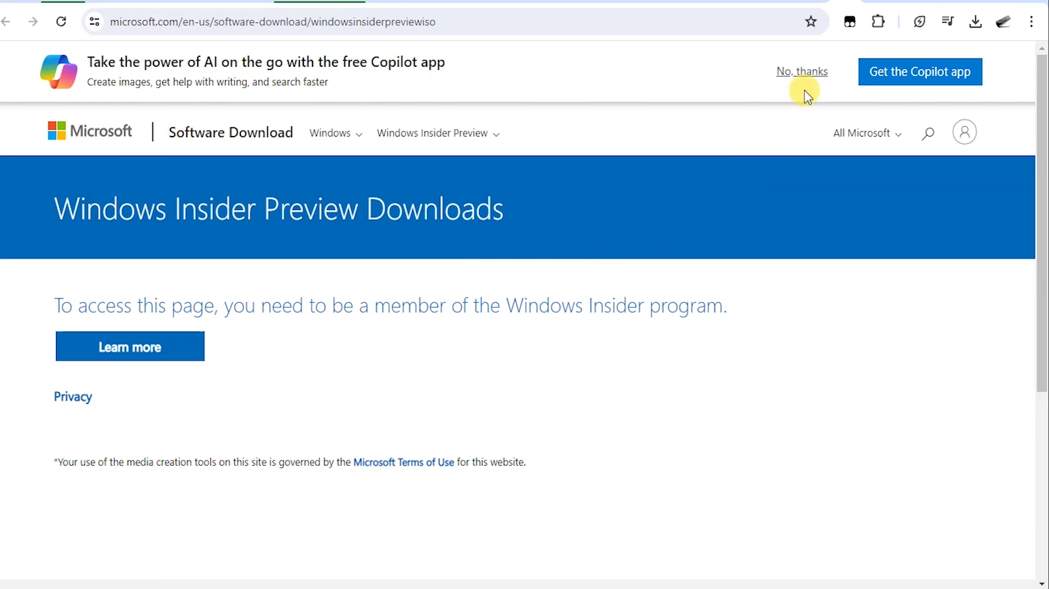
left_click(802, 74)
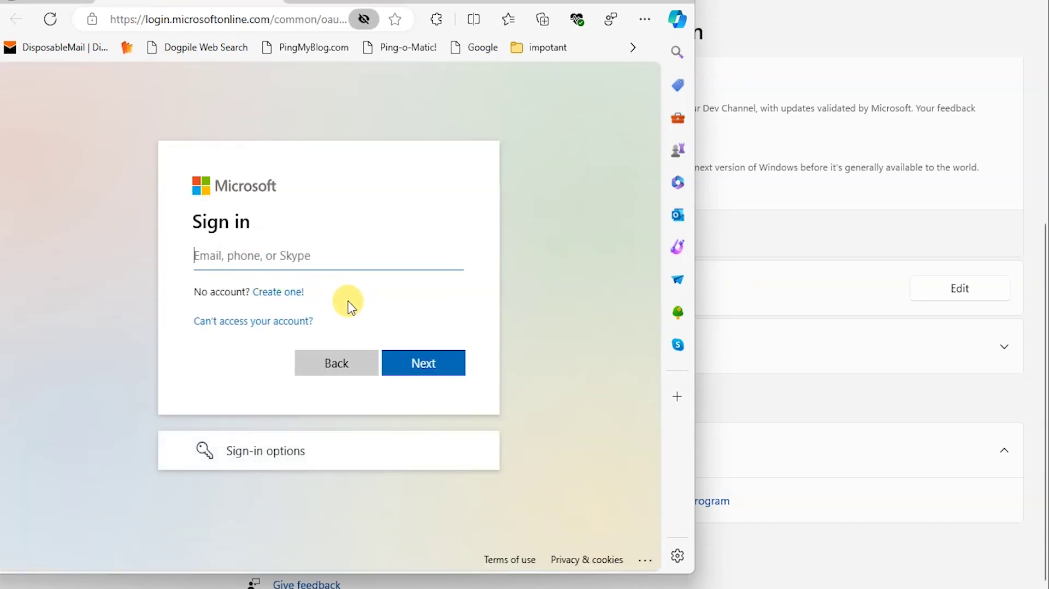
- Sign in to the Windows Insider site with the Microsoft account e-mail and maximize the browser window
key("ctrl+v")
left_click(422, 358)
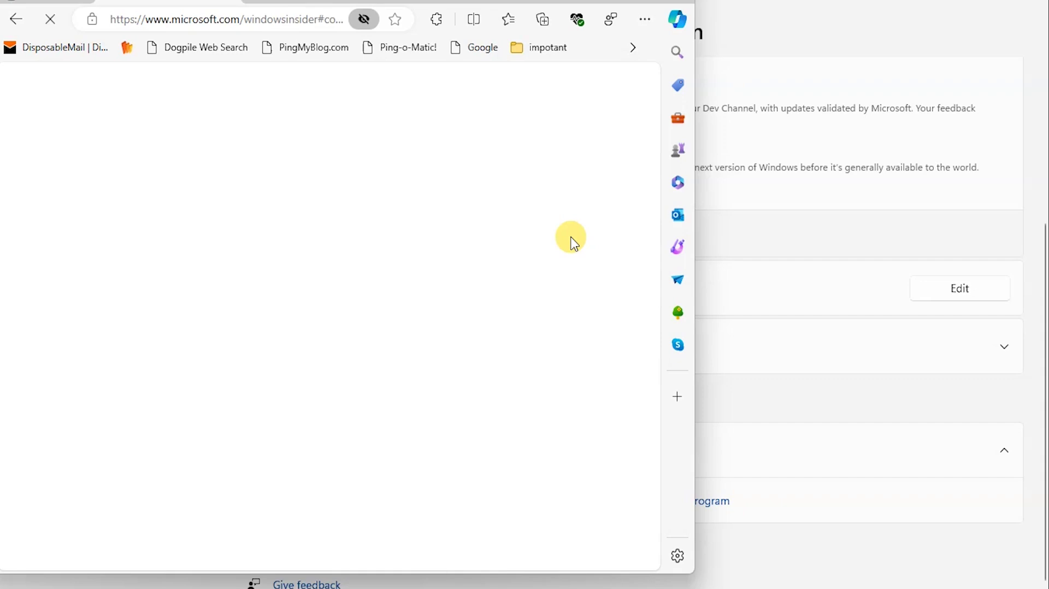
double_click(637, 1)
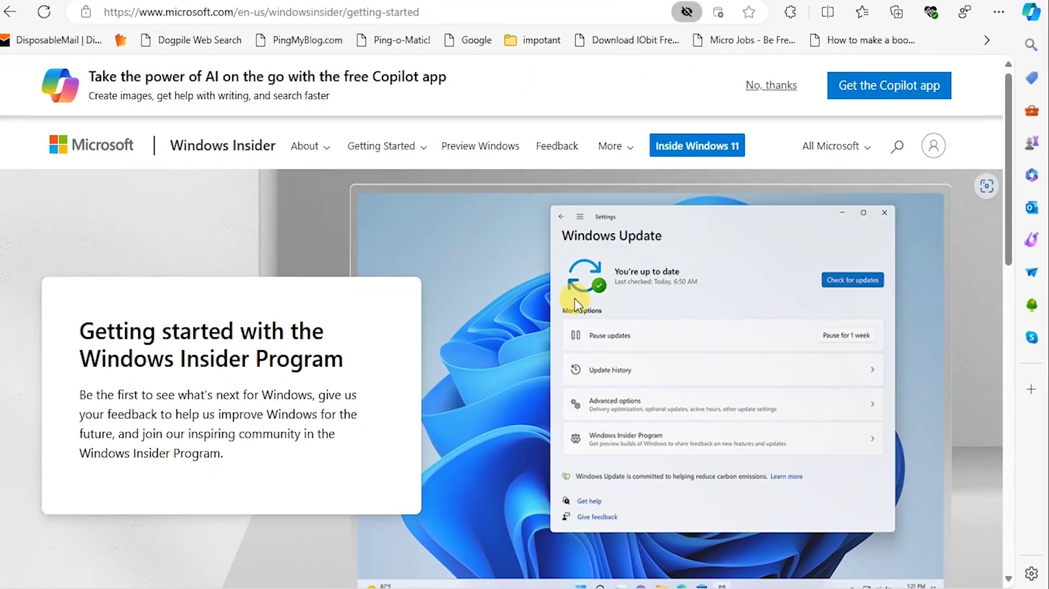
- Open the registration form for the Windows Insider Program from the Getting started page
scroll(575, 305, "down", 5)
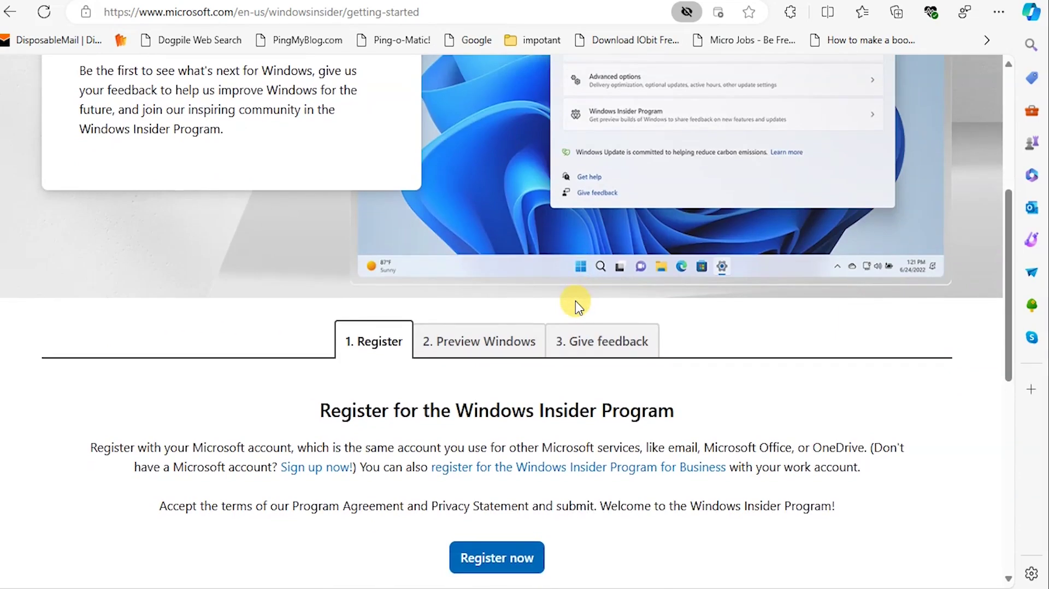
scroll(576, 306, "down", 5)
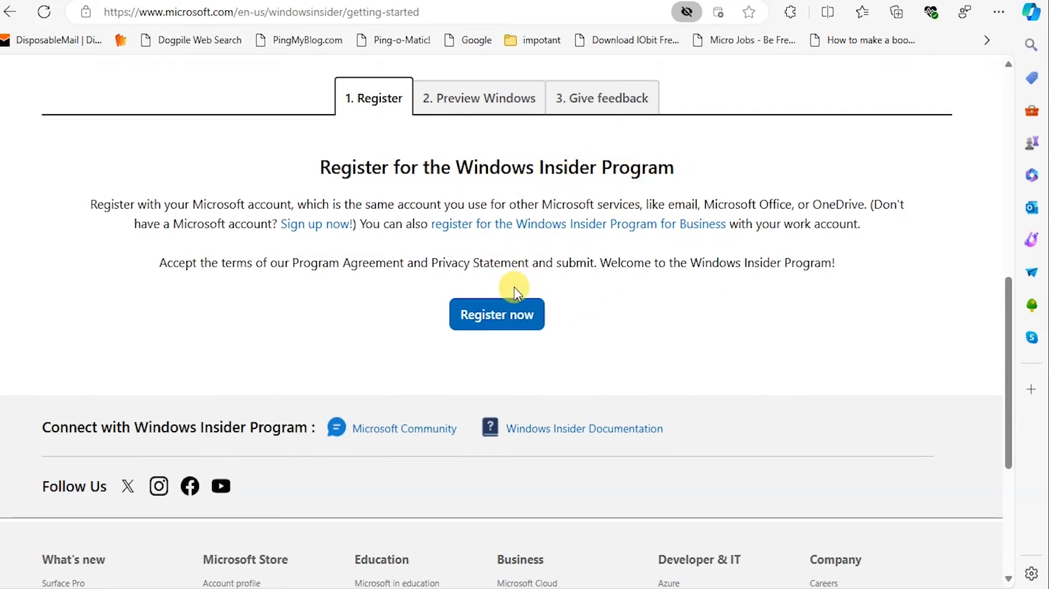
left_click(495, 316)
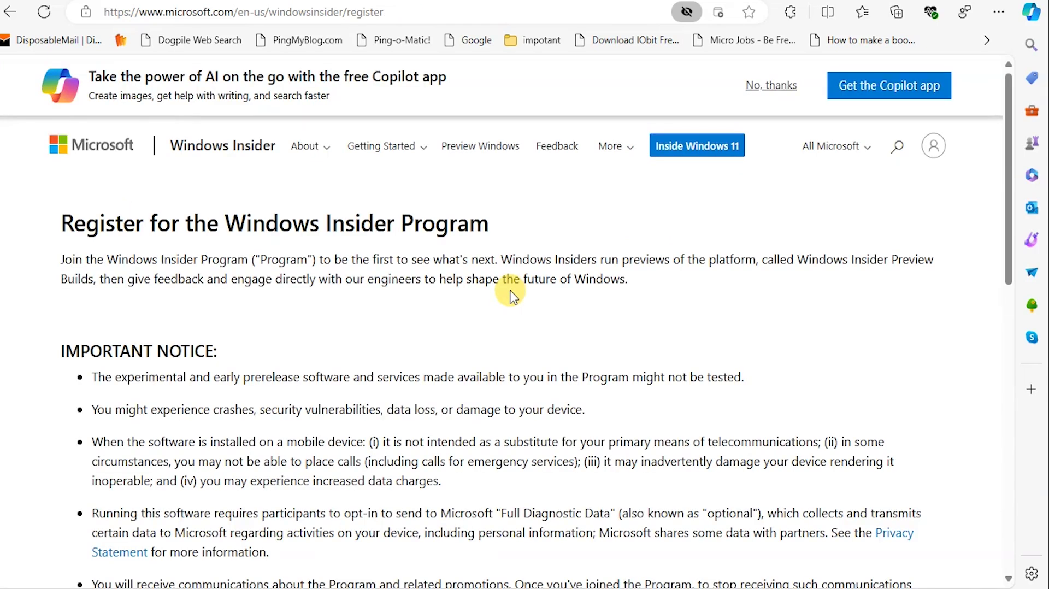
- Accept the terms of the program agreement and register for the Windows Insider Program
scroll(510, 295, "down", 7)
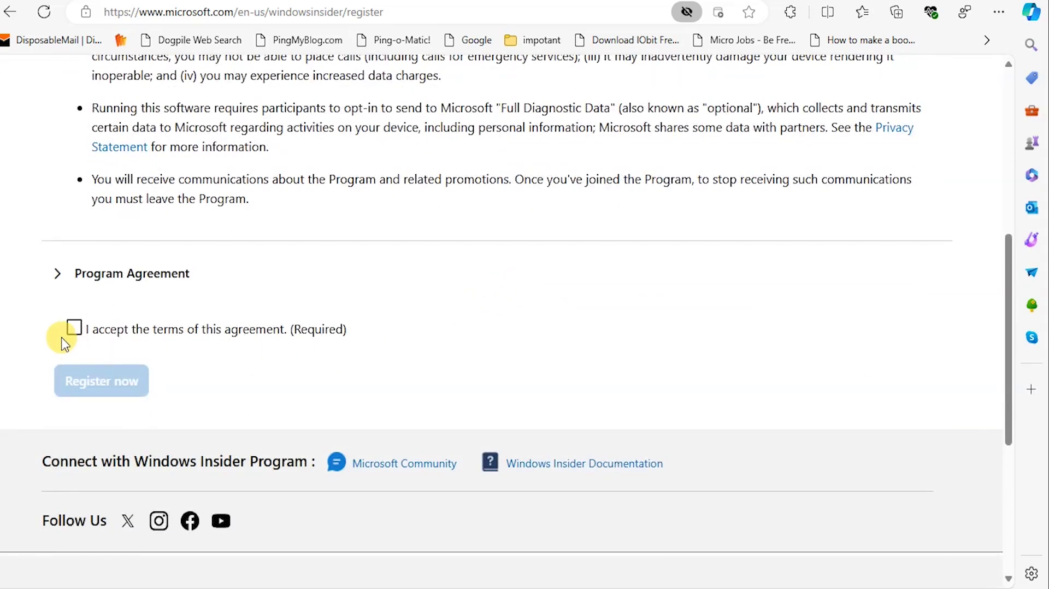
left_click(73, 328)
scroll(103, 383, "up", 10)
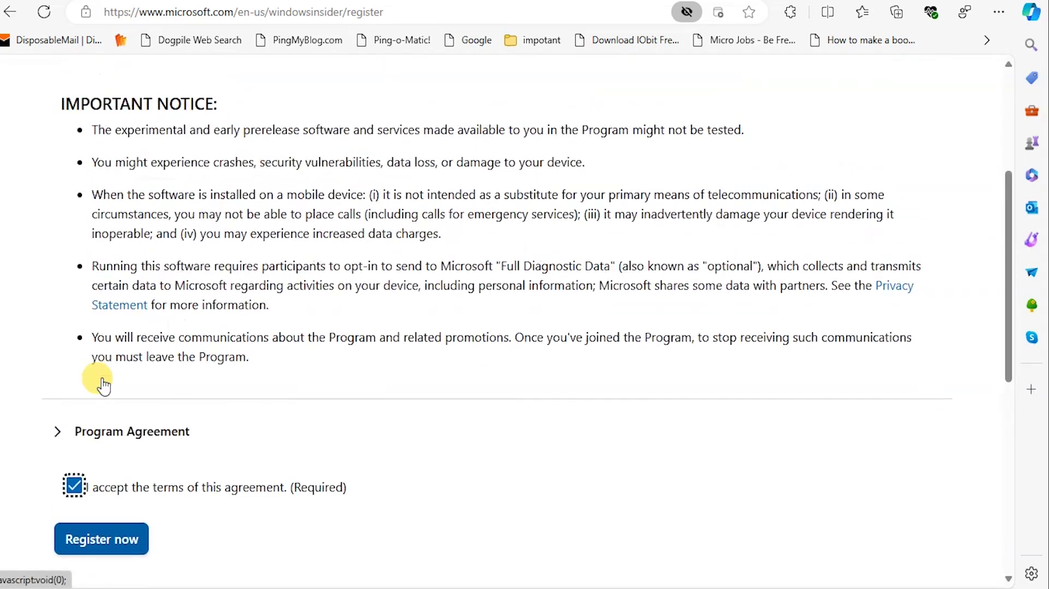
scroll(103, 379, "down", 10)
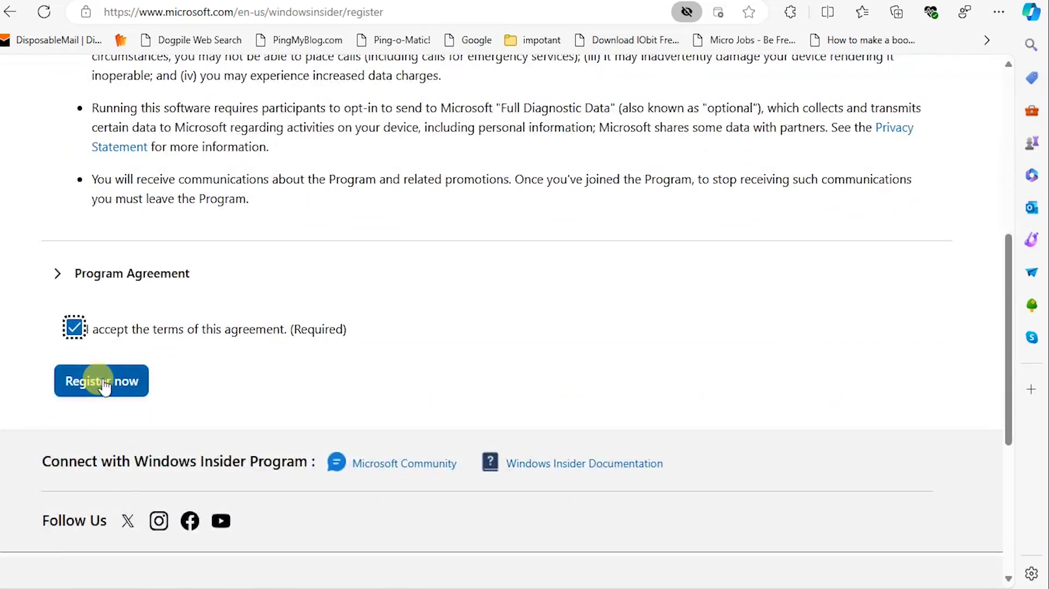
left_click(111, 306)
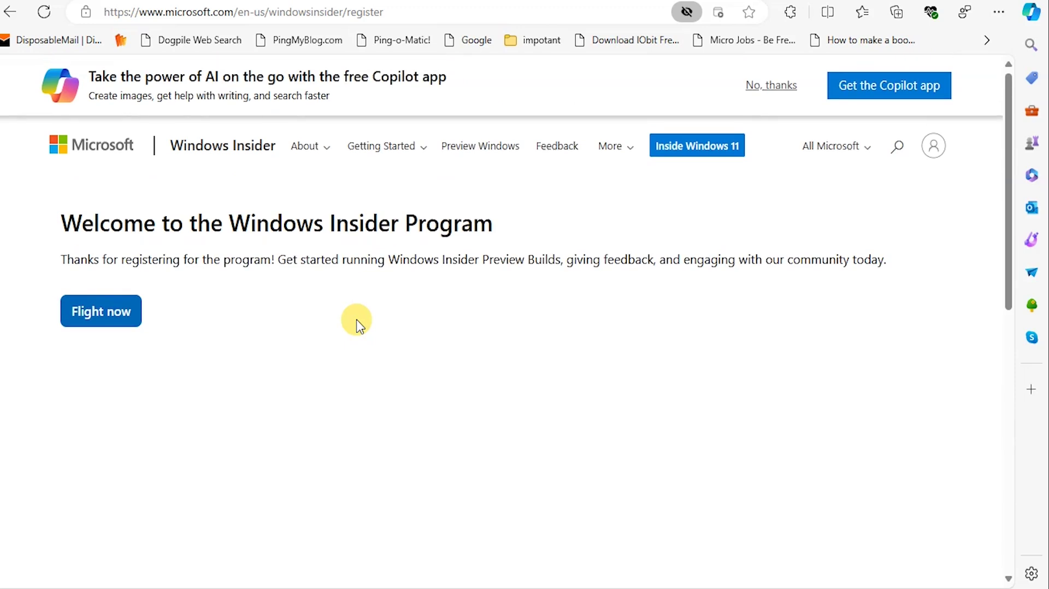
- Continue to the Preview Windows instructions via Flight now and open the Windows Insider Preview ISO download page
left_click(98, 317)
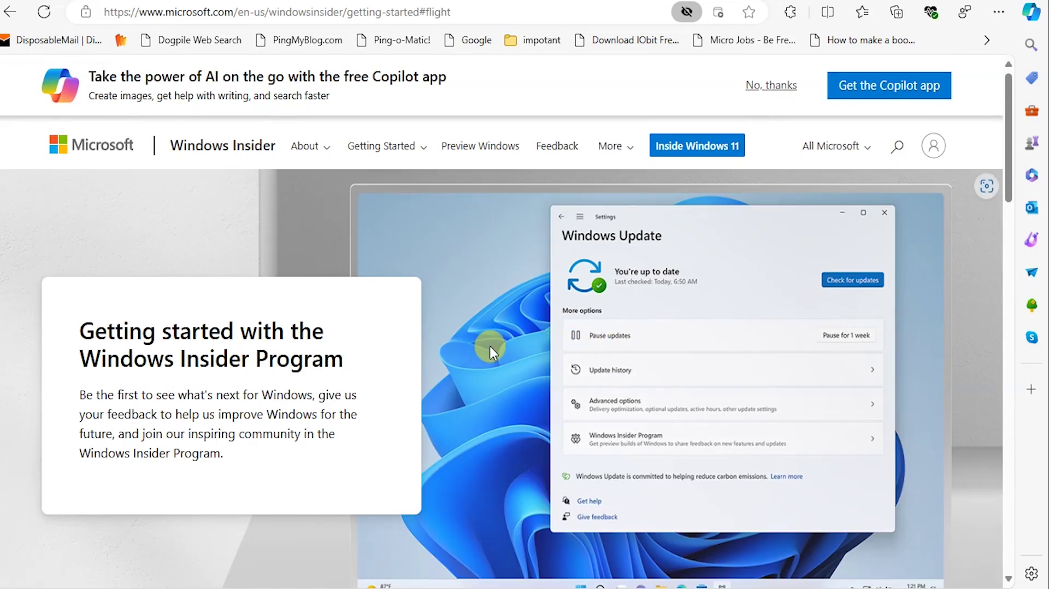
scroll(489, 346, "down", 10)
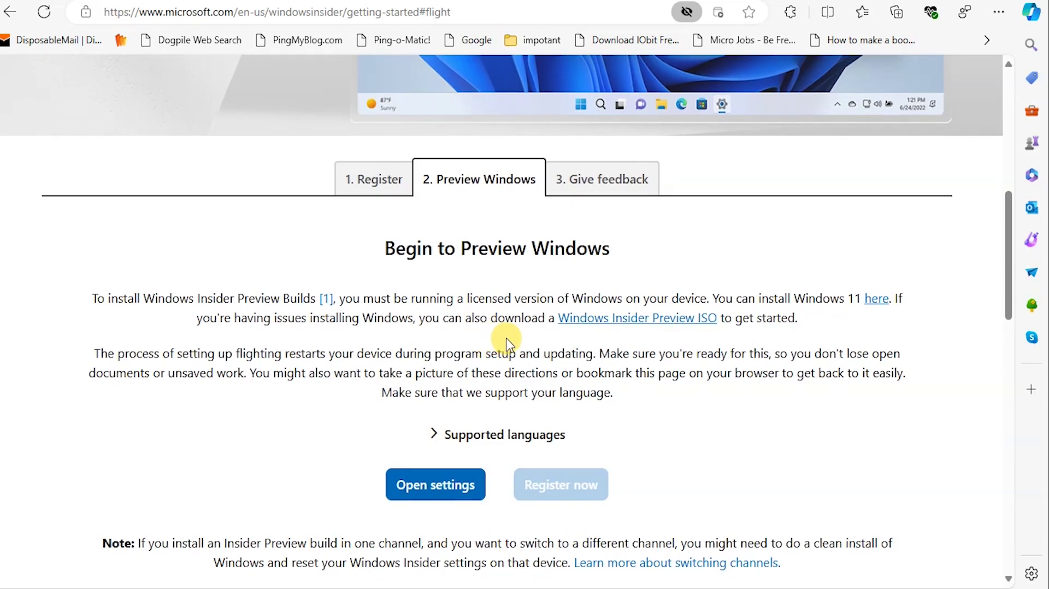
key("ctrl+plus")
key("ctrl+plus")
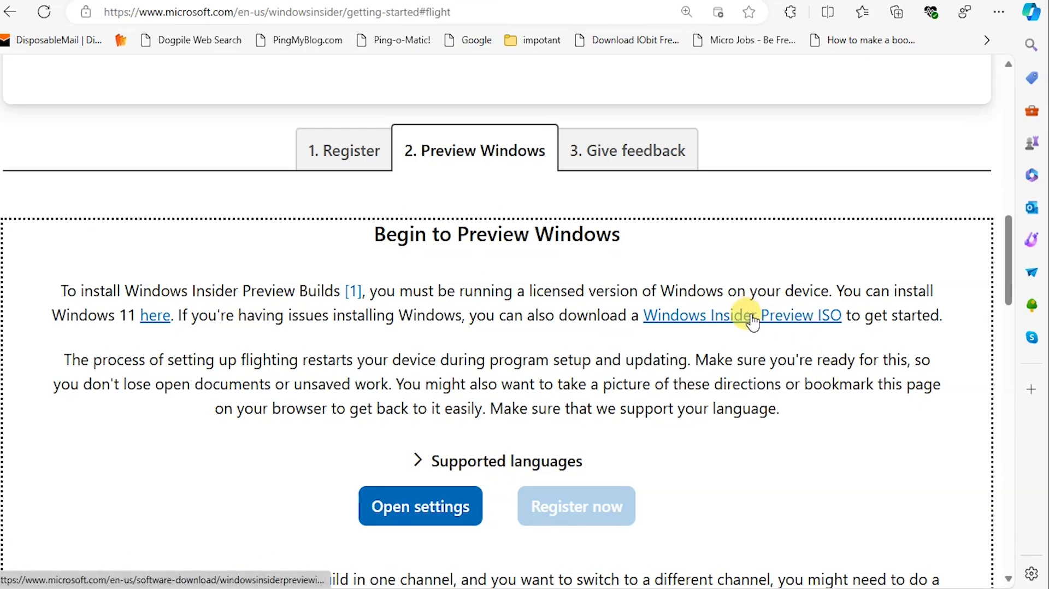
left_click(746, 312)
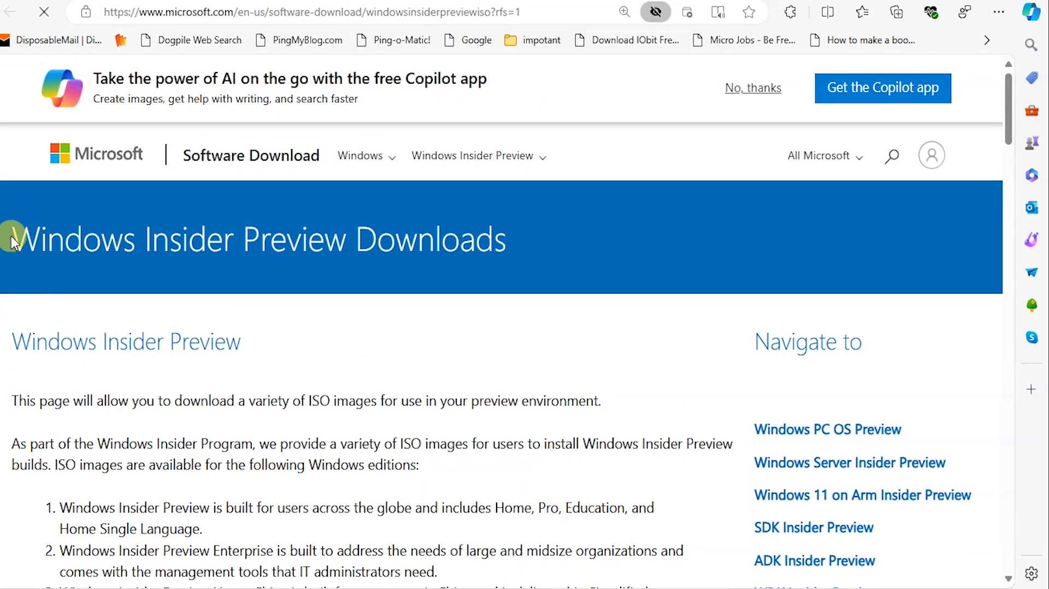
- Select and confirm the edition Windows 11 Insider Preview (Release Preview Channel) - Build 26100.560 for download
left_click_drag(11, 241, 548, 234)
scroll(493, 338, "down", 10)
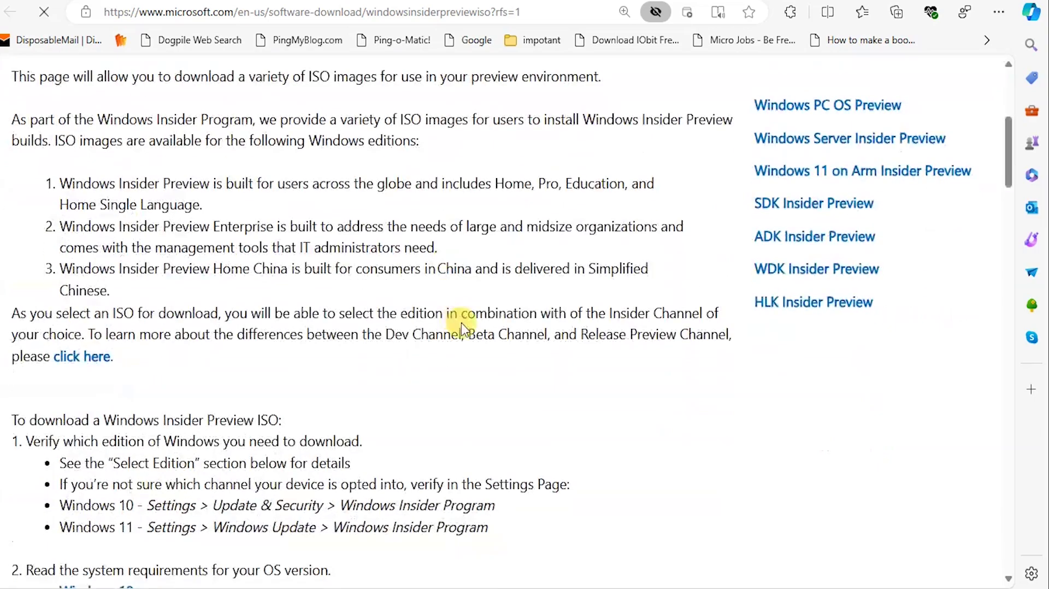
scroll(472, 348, "down", 15)
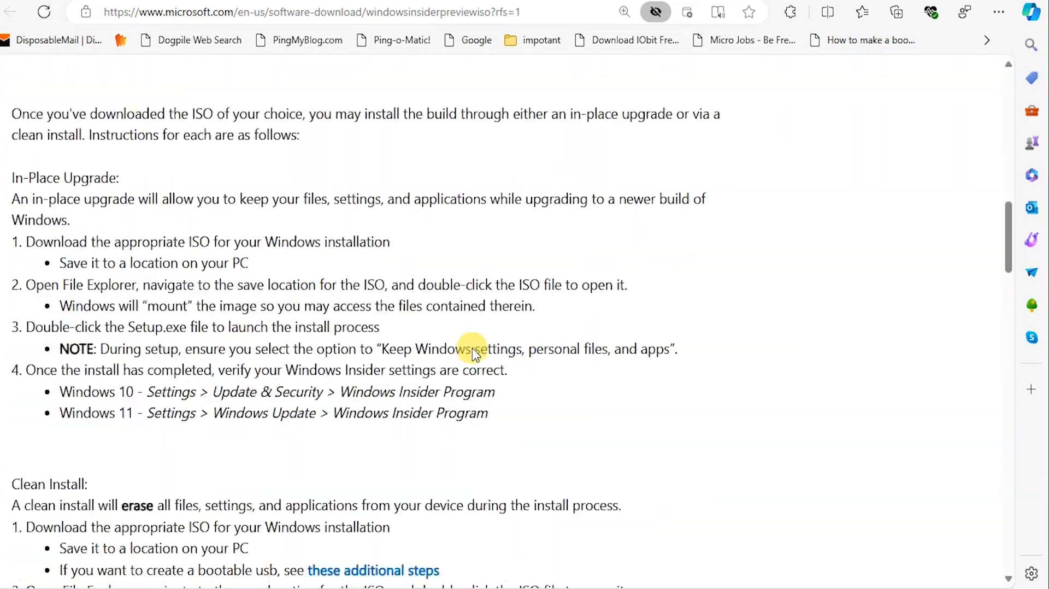
scroll(473, 349, "down", 15)
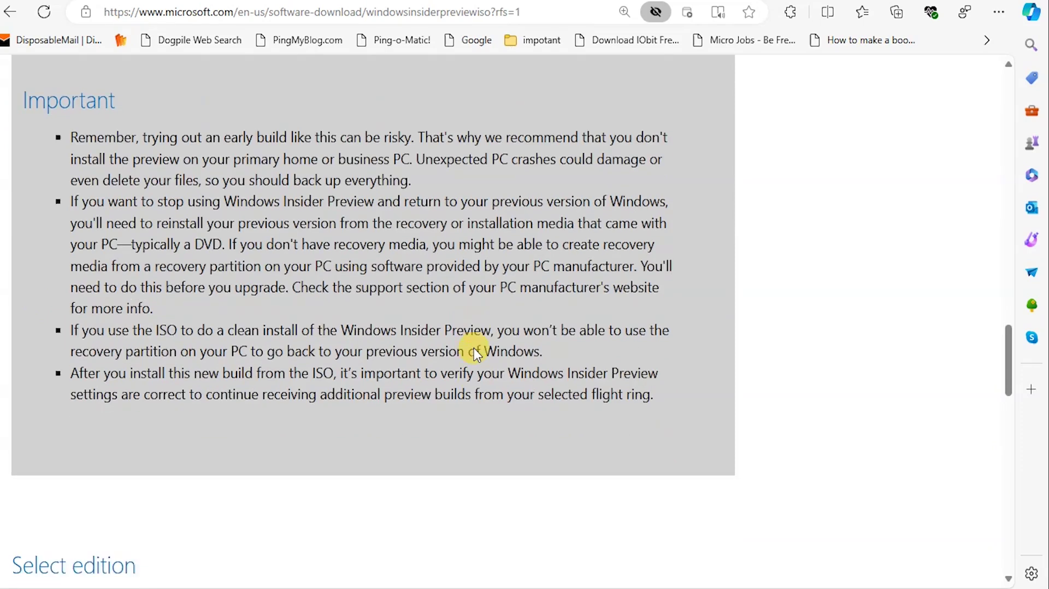
scroll(413, 198, "up", 3)
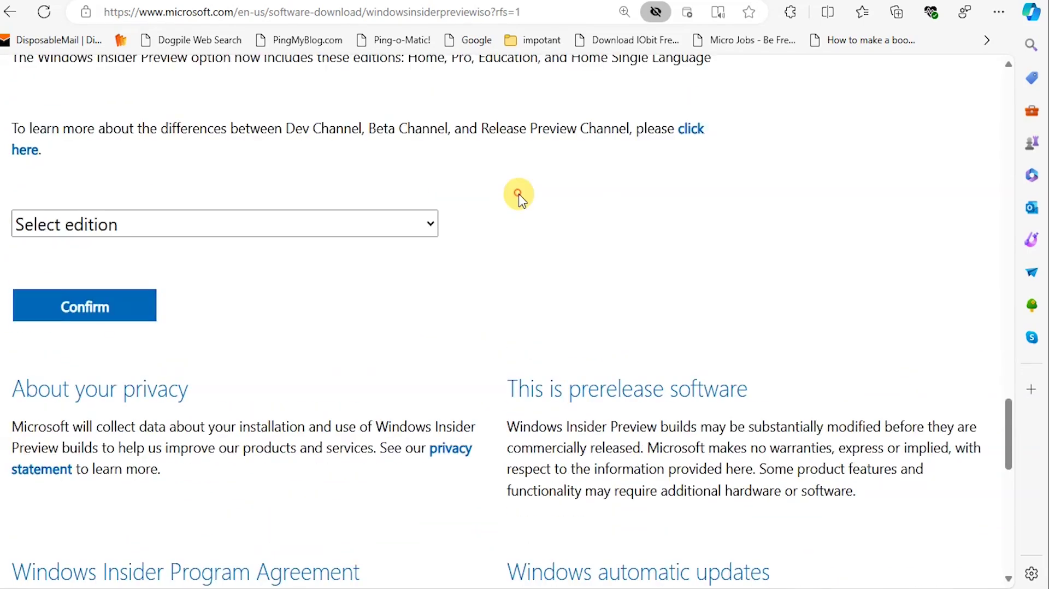
scroll(517, 194, "down", 3)
left_click(433, 65)
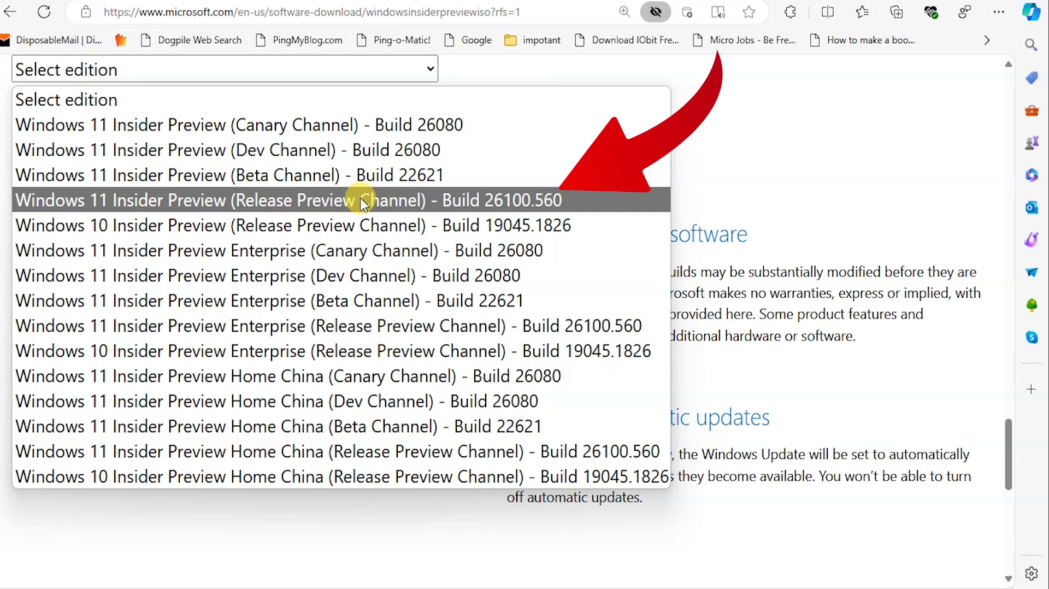
left_click(280, 202)
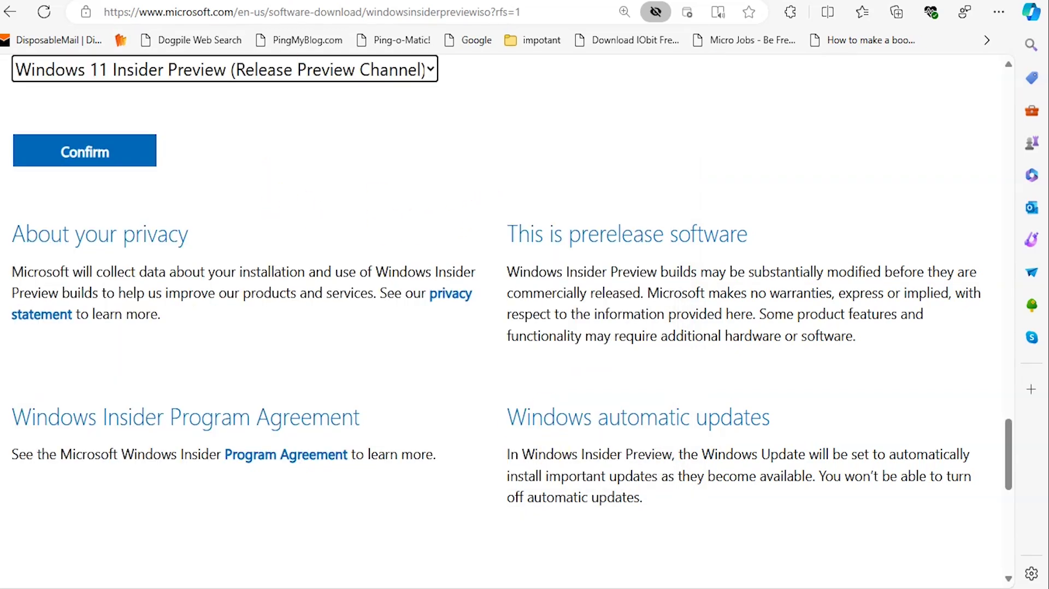
scroll(417, 340, "up", 3)
left_click(82, 322)
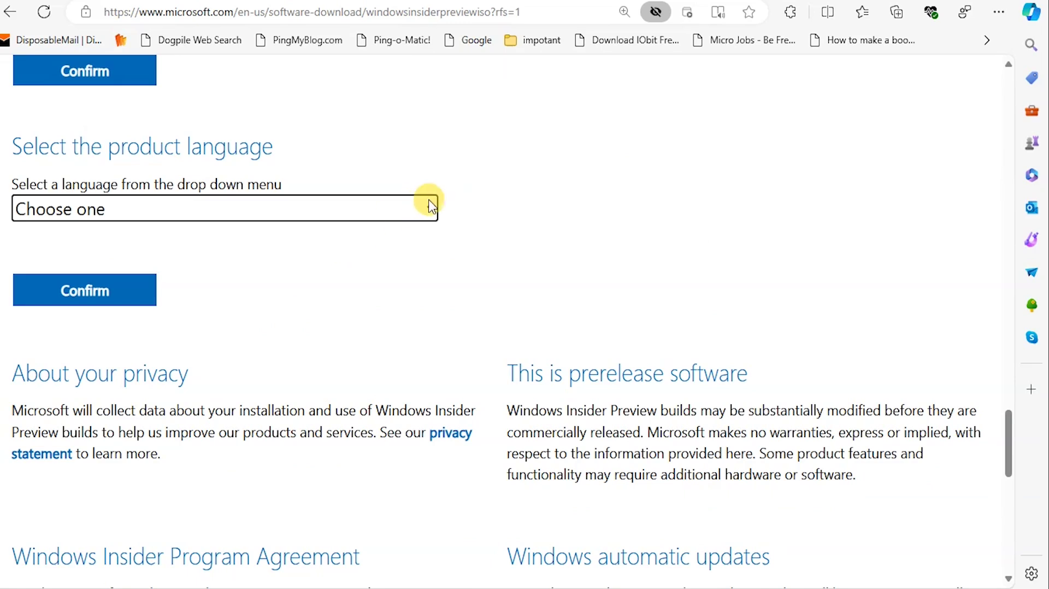
- Set the product language to English (United States), confirm it, and start the 64-bit ISO download
left_click(430, 203)
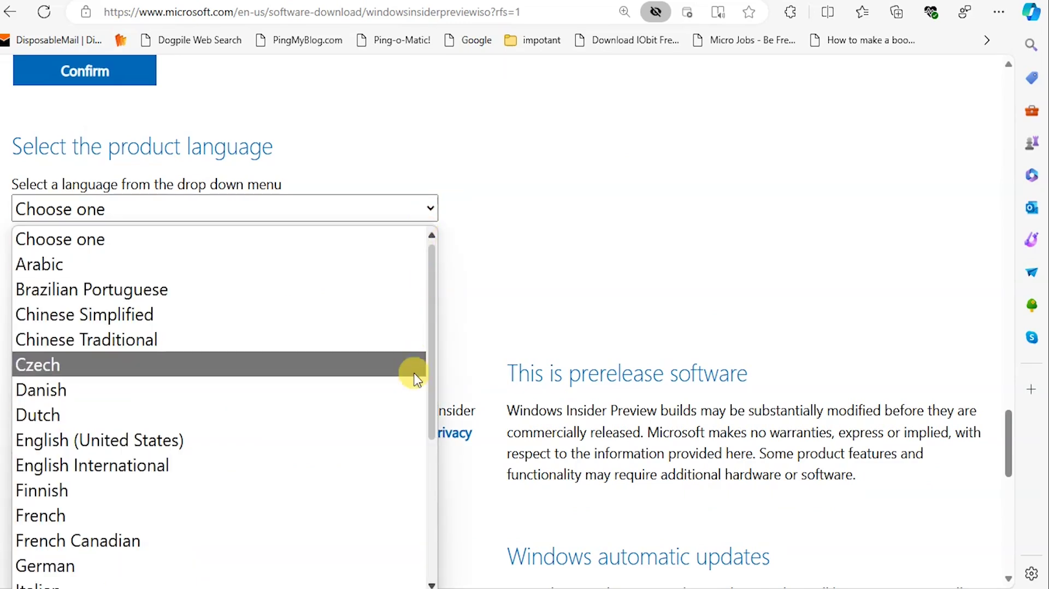
left_click(402, 447)
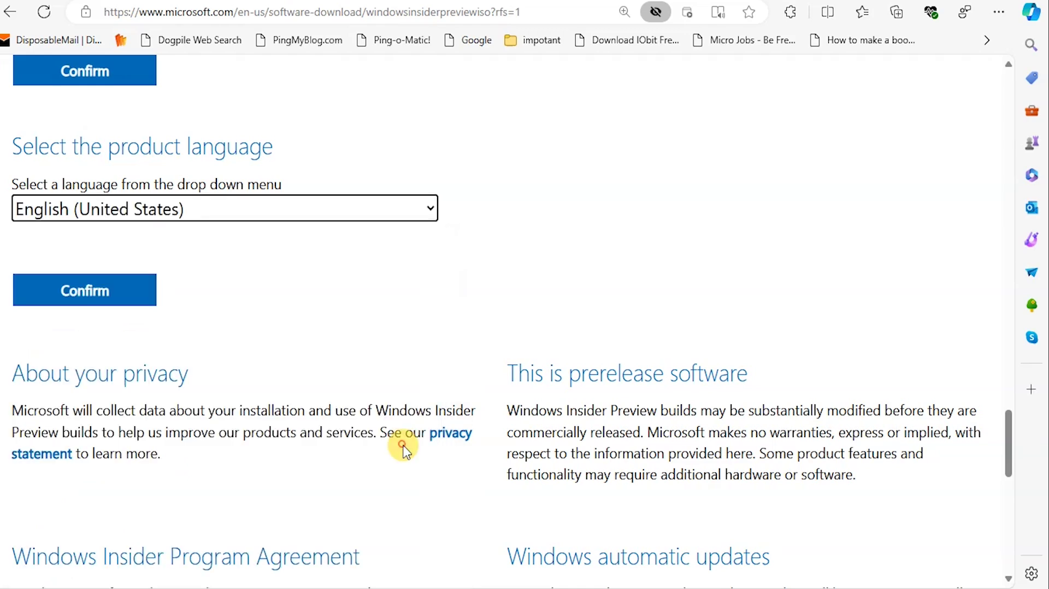
left_click(112, 295)
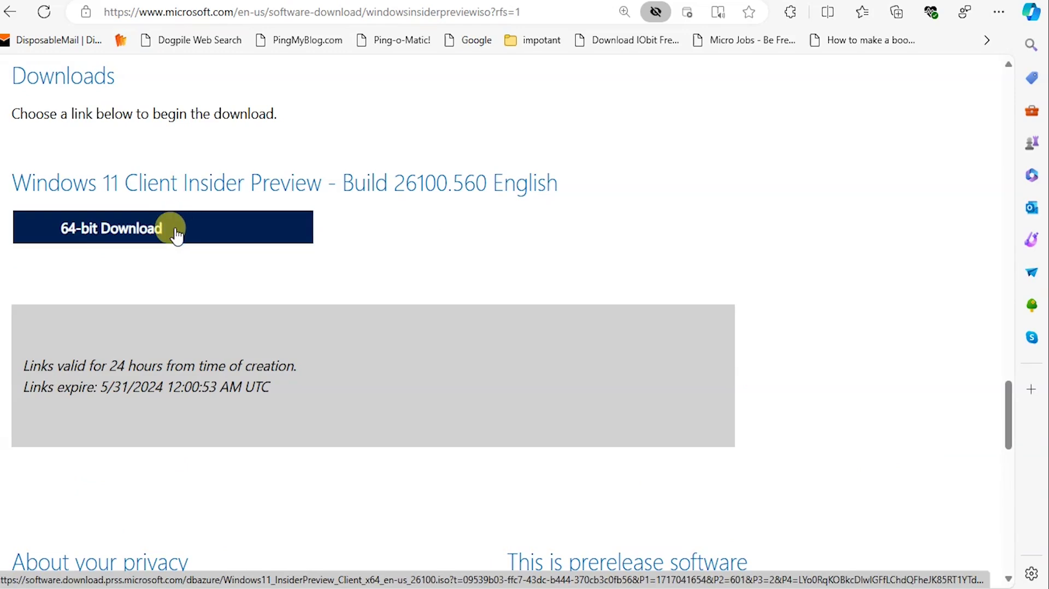
left_click(177, 236)
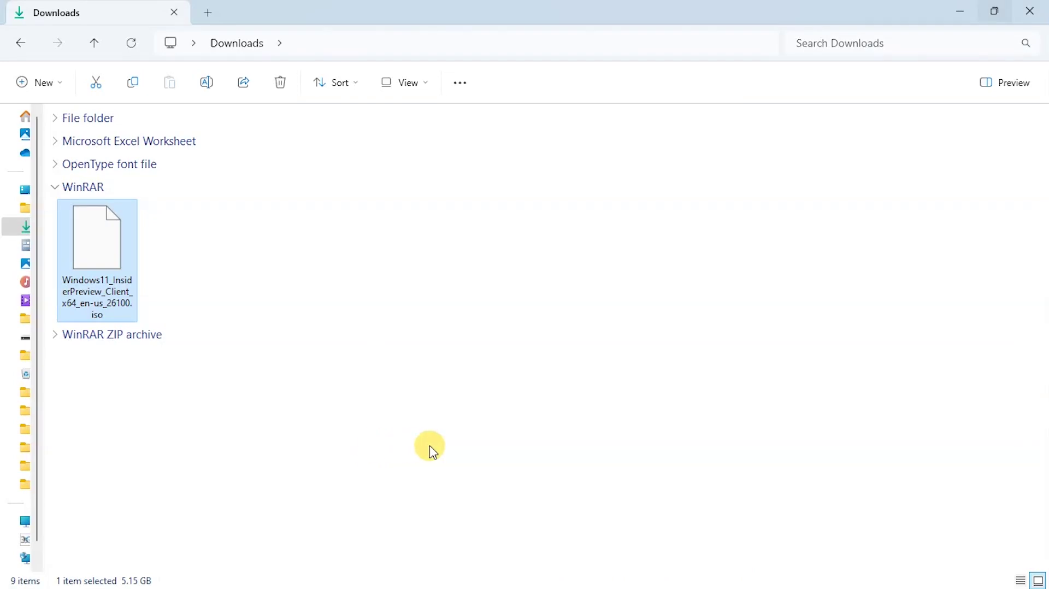
- In the Downloads folder, extract Windows11_InsiderPreview_Client_x64_en-us_26100.iso into a folder of the same name using WinRAR
left_click(217, 260)
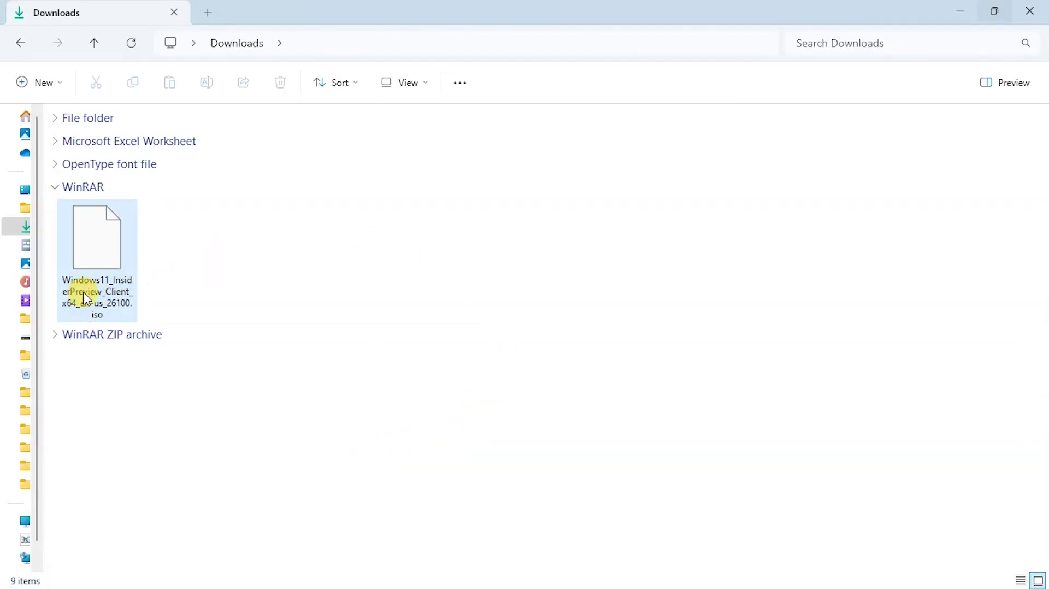
mouse_move(114, 277)
right_click(92, 252)
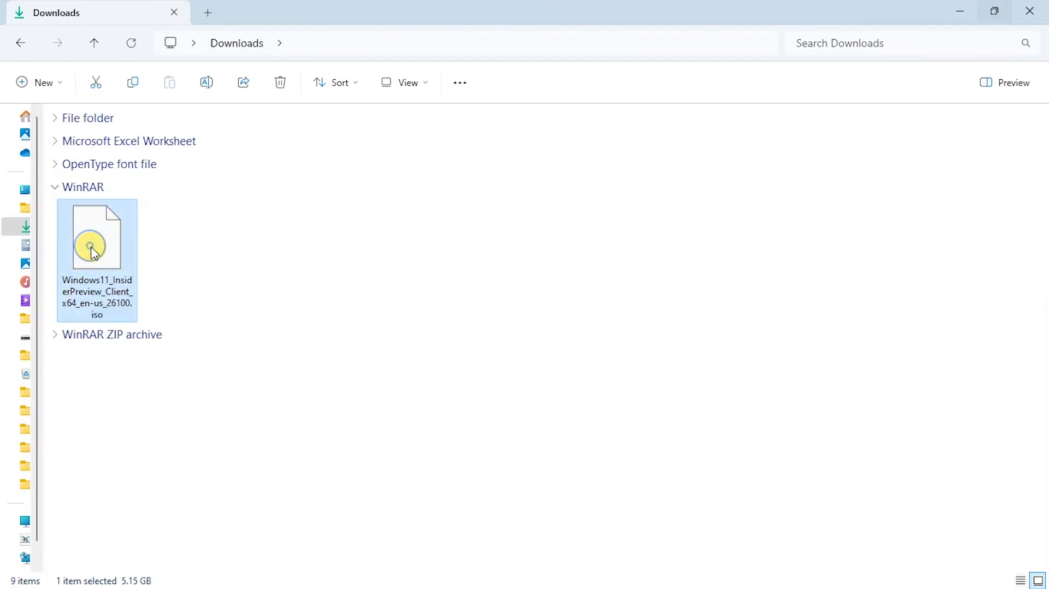
mouse_move(240, 479)
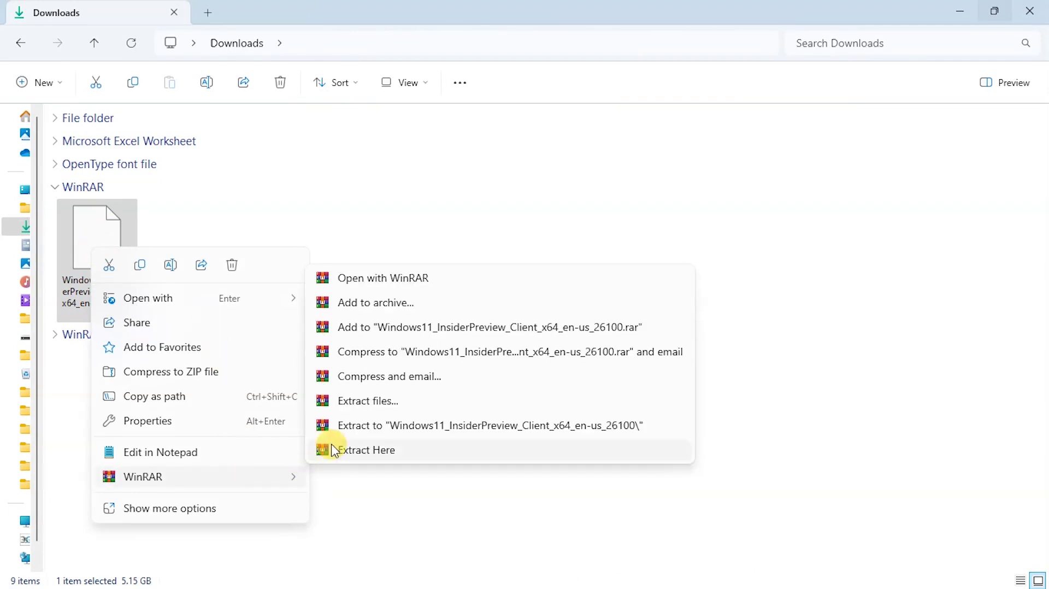
left_click(366, 402)
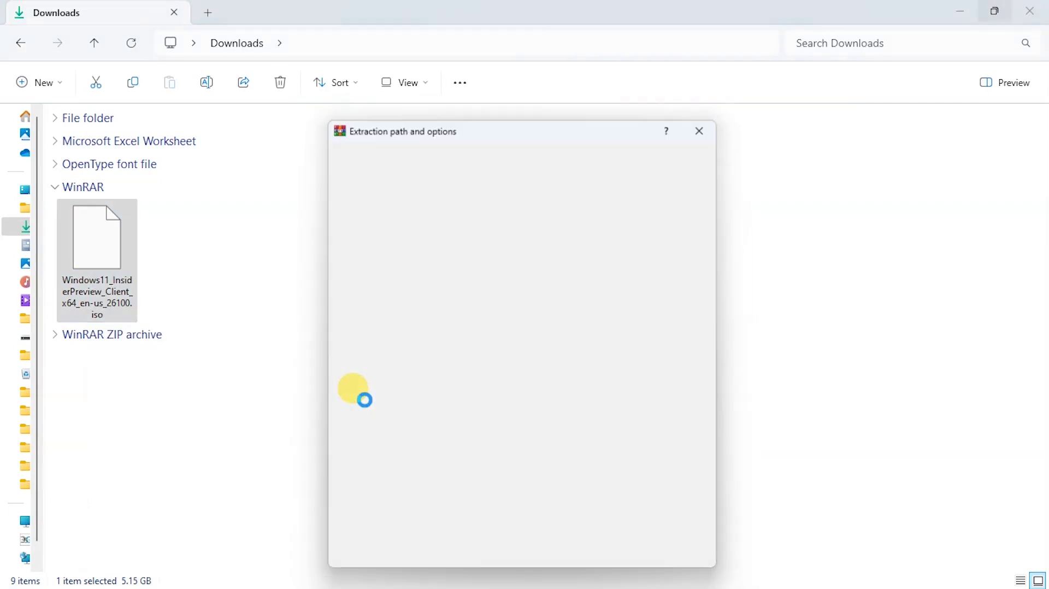
left_click(565, 564)
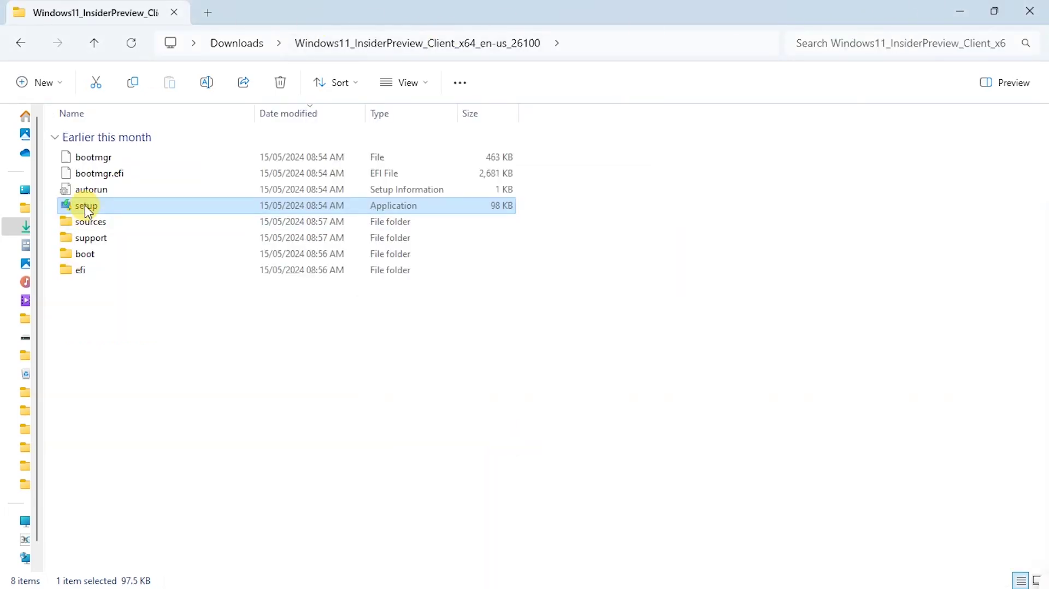
- Run the extracted setup application as administrator and proceed with downloading updates, drivers and optional features (recommended)
right_click(86, 210)
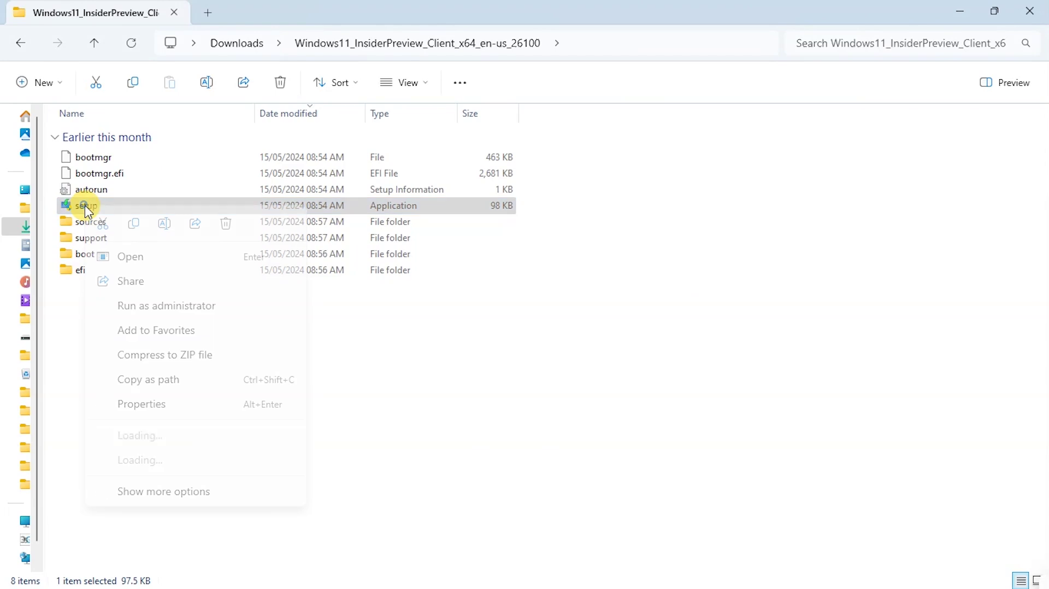
left_click(223, 307)
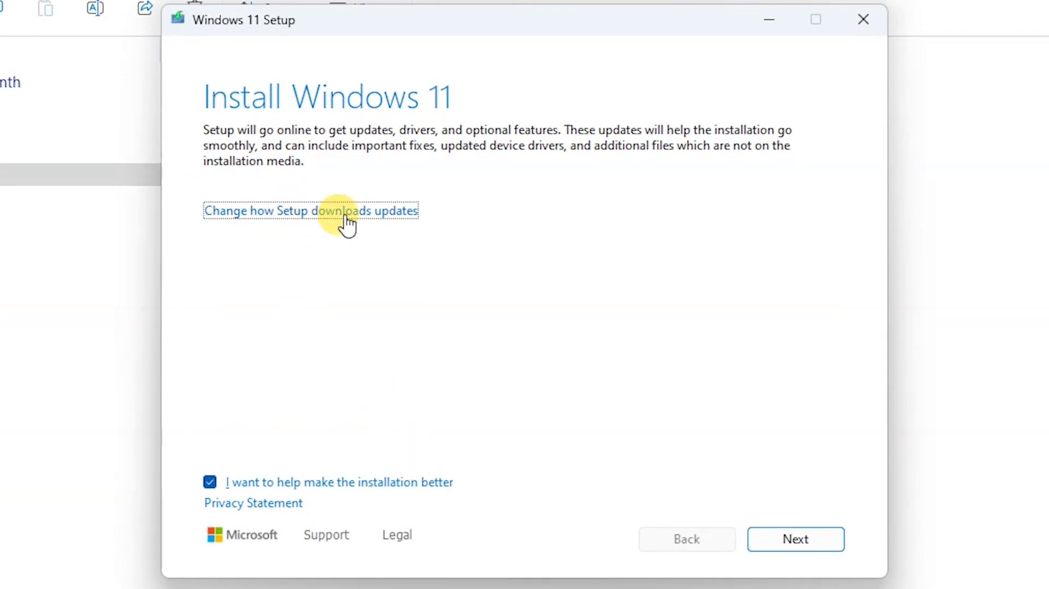
left_click(290, 217)
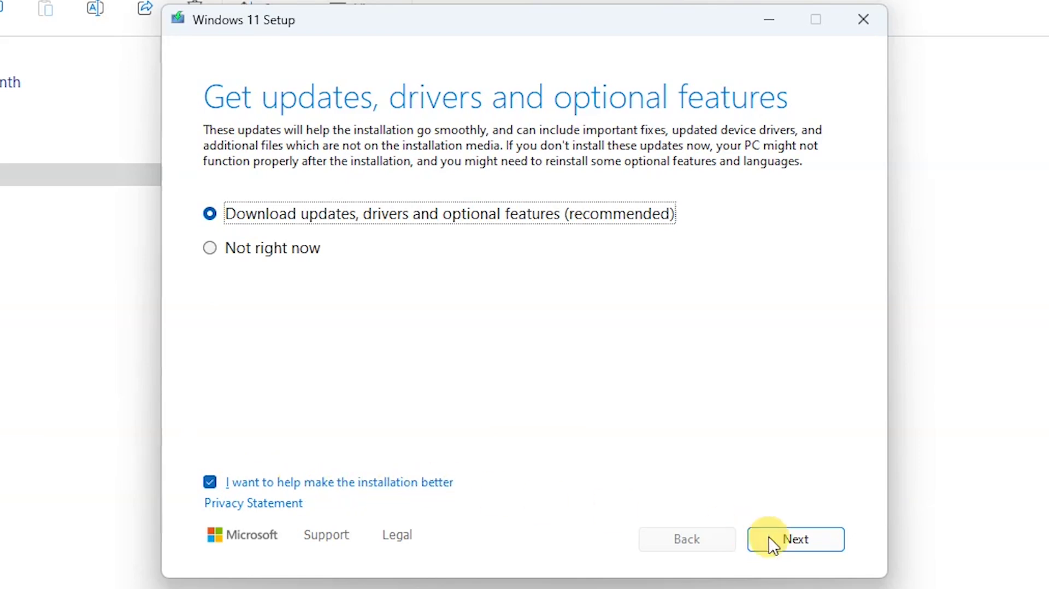
left_click(793, 546)
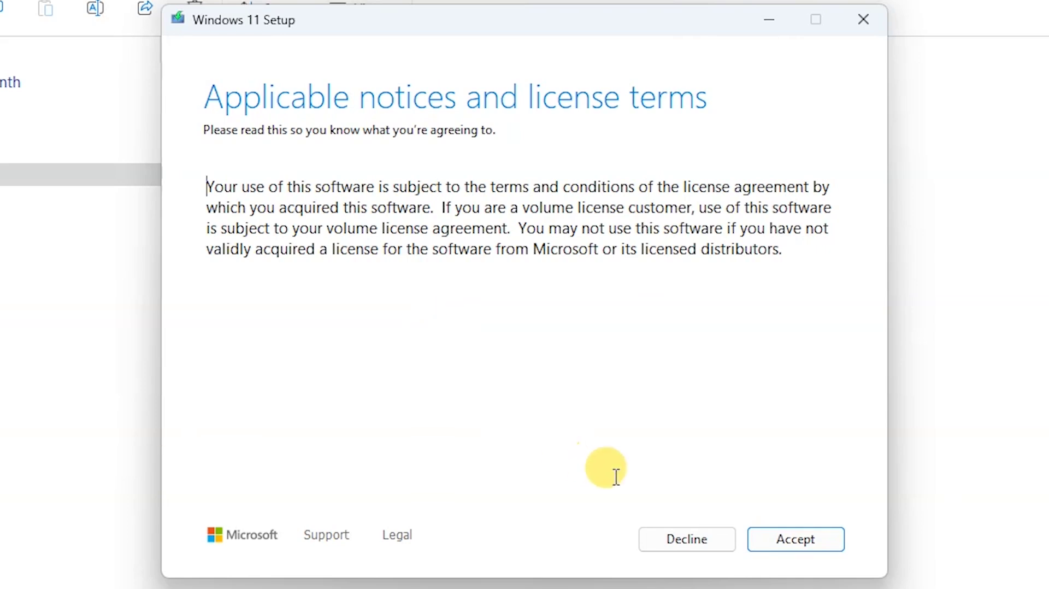
- Accept the license terms, keep personal files and apps, and start the Windows 11 Pro installation
left_click(777, 545)
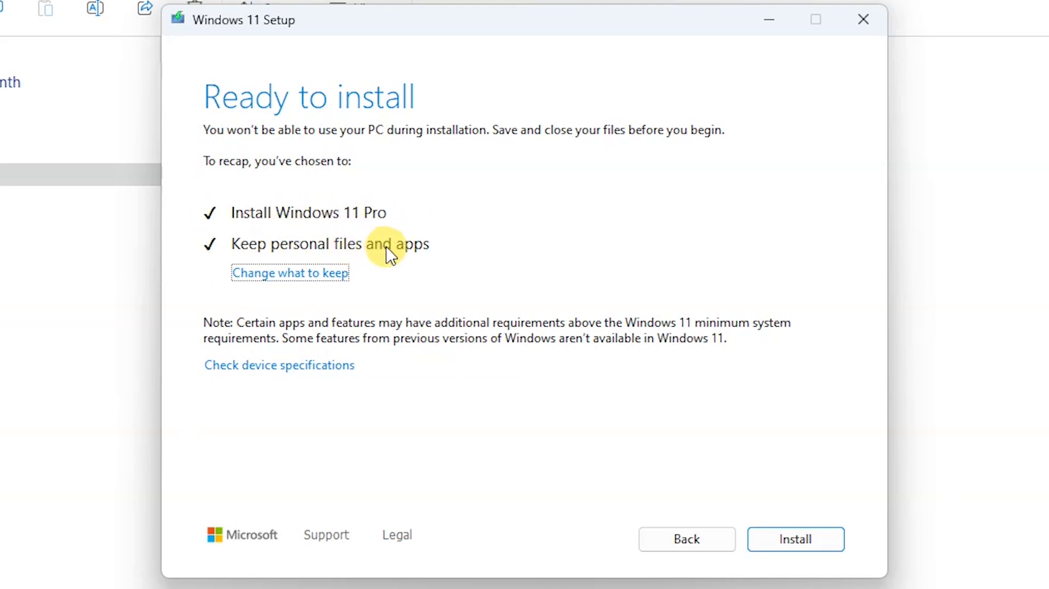
left_click(295, 273)
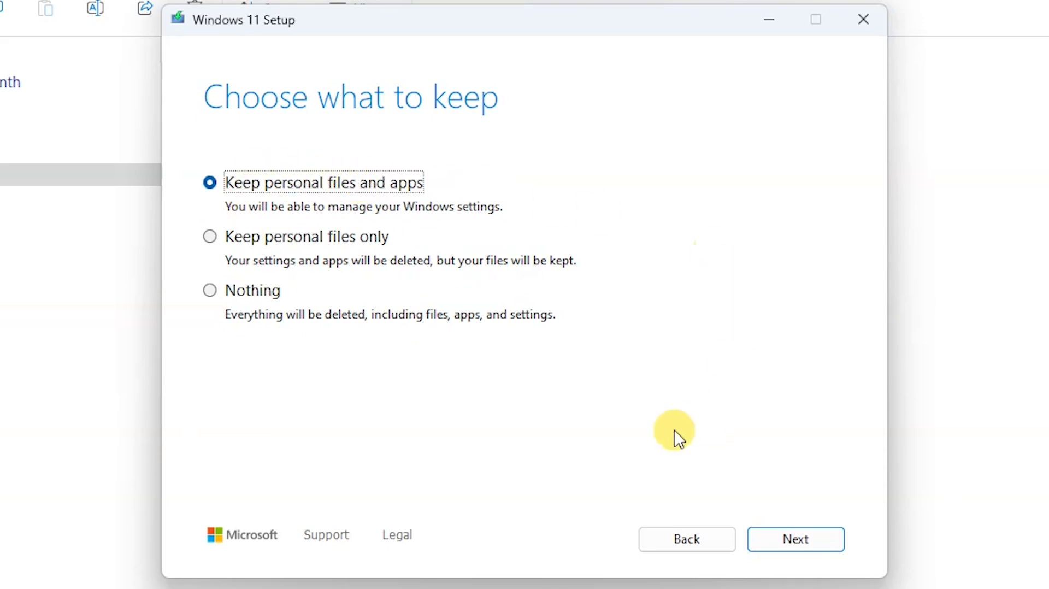
left_click(812, 551)
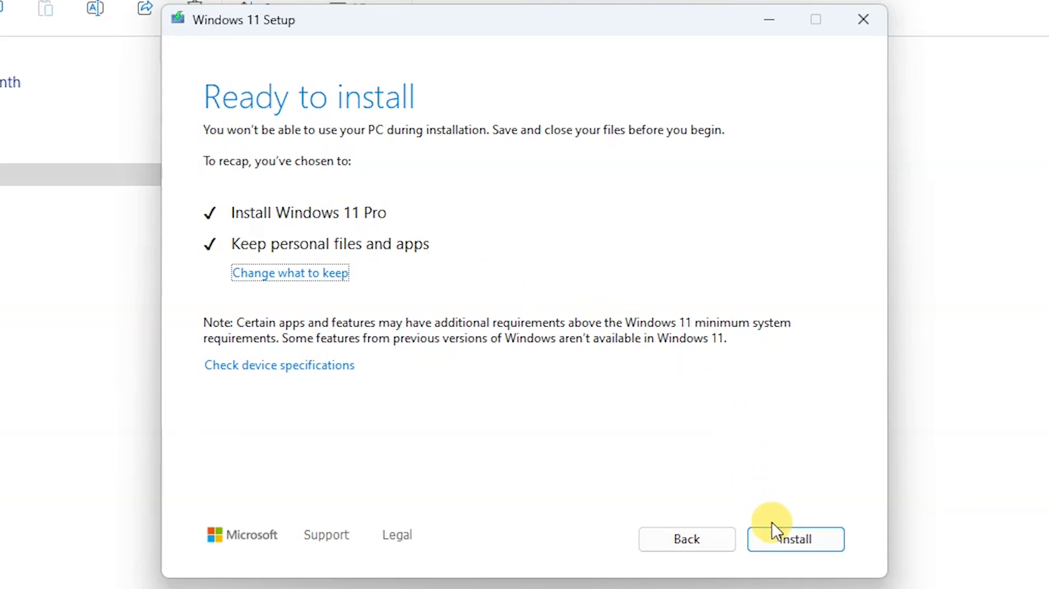
left_click(795, 540)
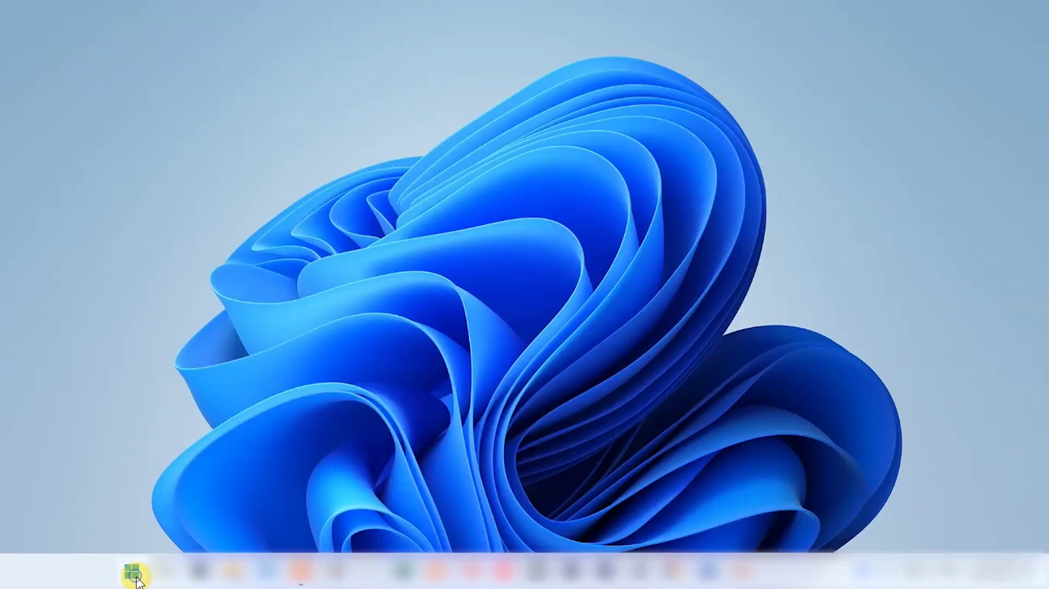
- Open the system's About page and check the Windows version, installation date and experience pack under Windows specifications
right_click(137, 580)
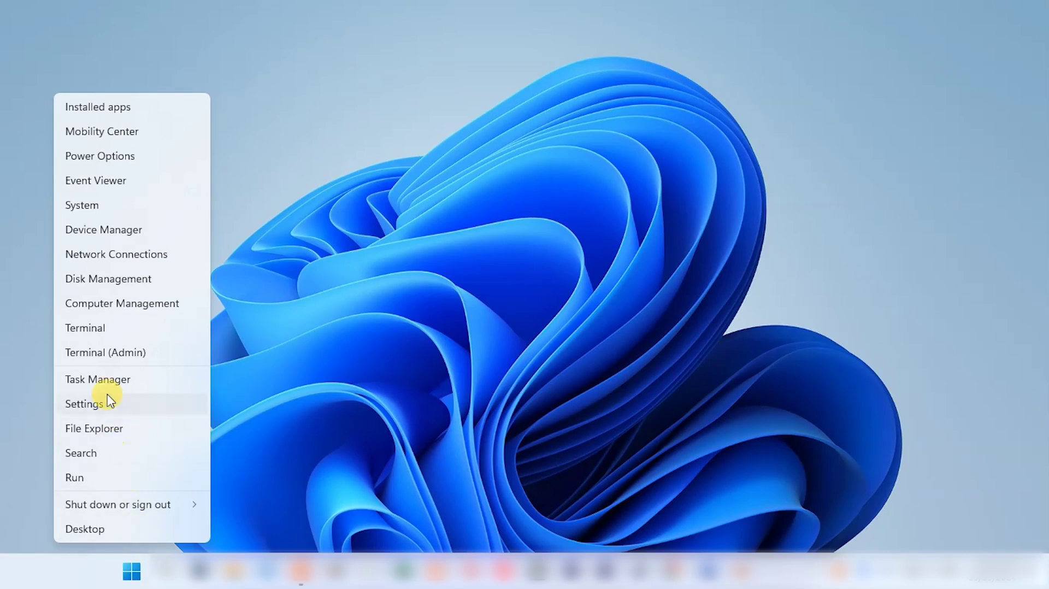
left_click(79, 205)
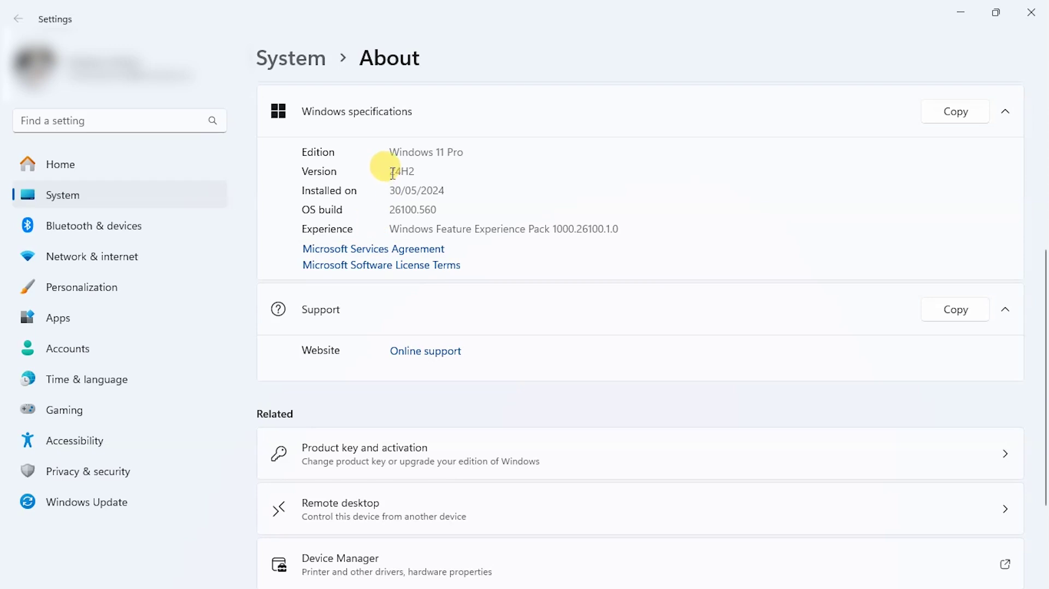
left_click_drag(386, 171, 445, 190)
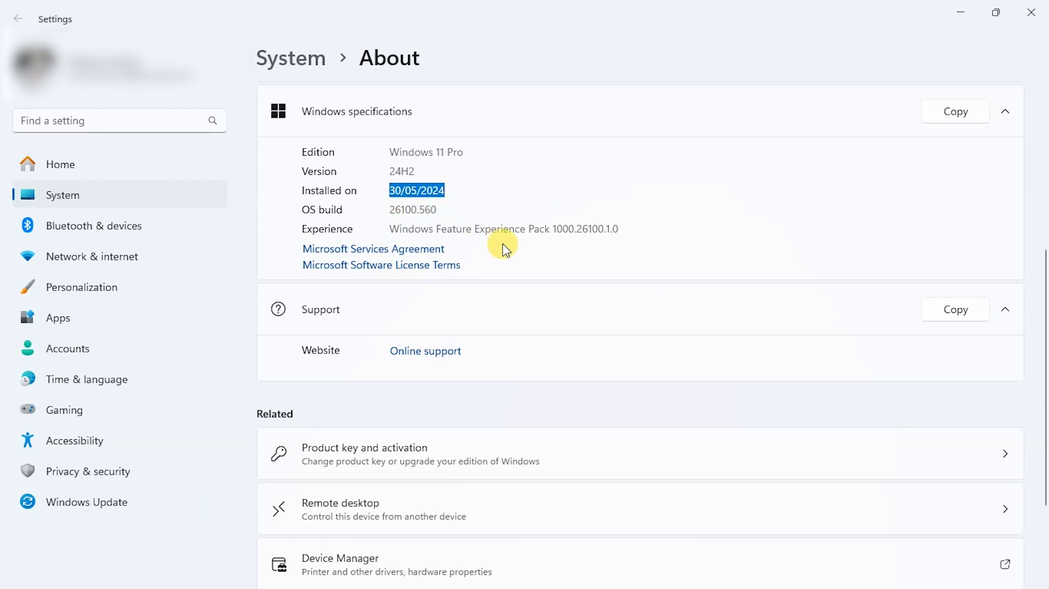
left_click(392, 227)
left_click_drag(393, 227, 642, 248)
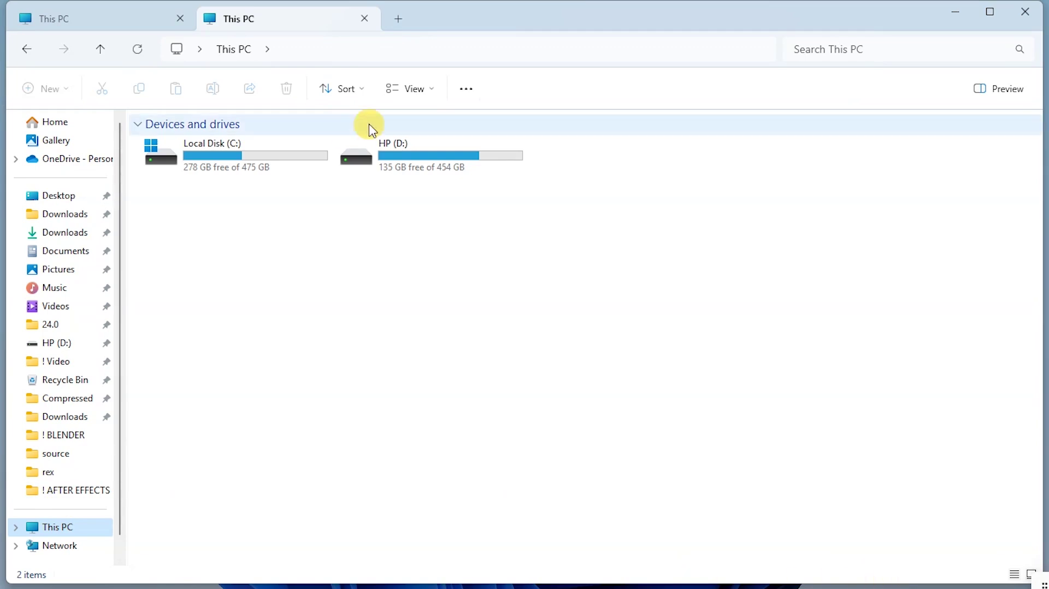
- Maximize the This PC window, open Local Disk (C:), and inspect the Windows.old and Windows folders
left_click(989, 11)
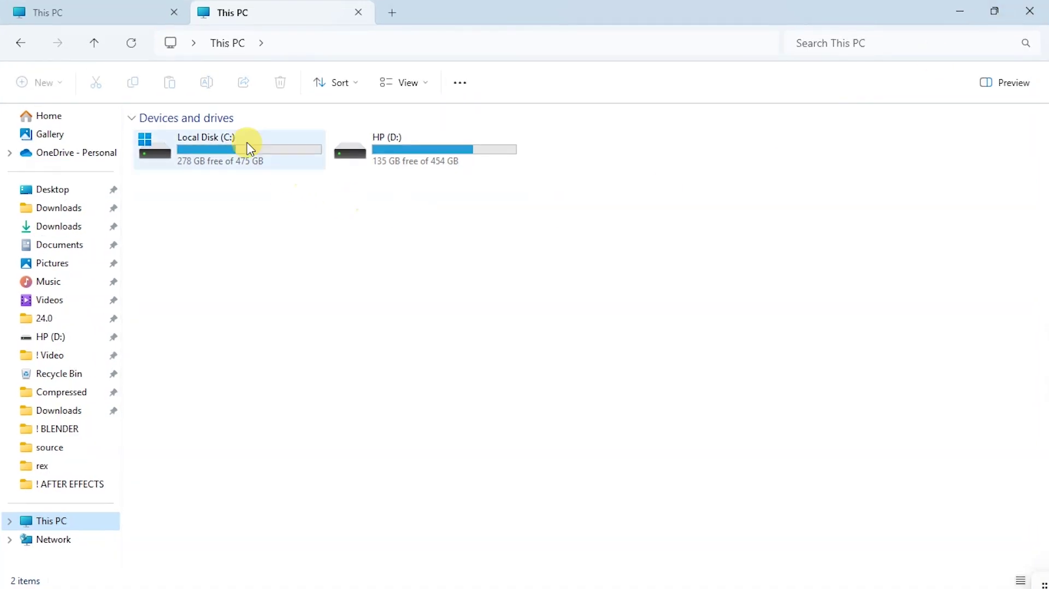
double_click(215, 149)
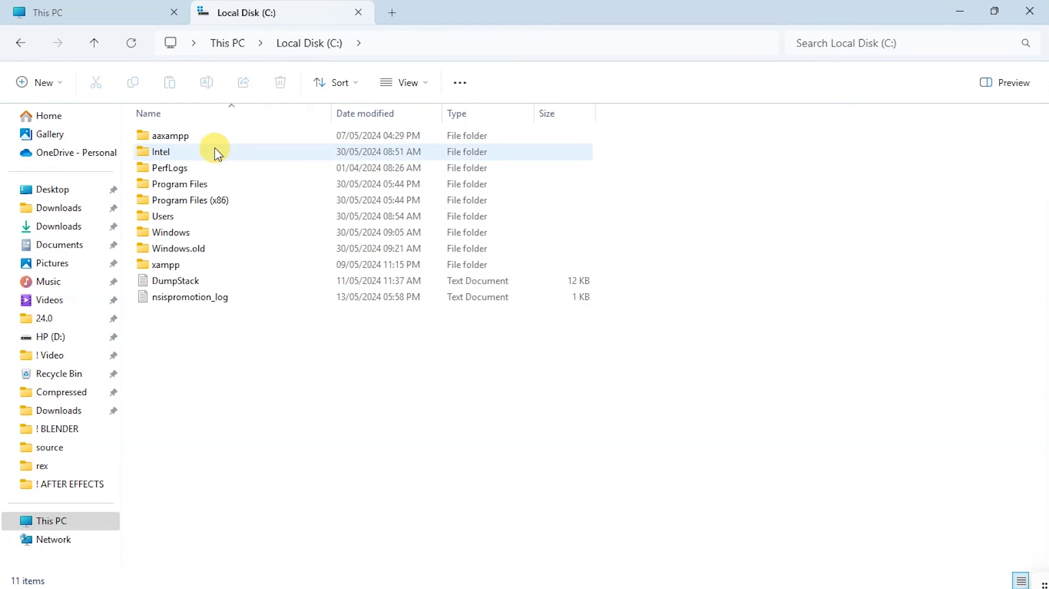
left_click(203, 249)
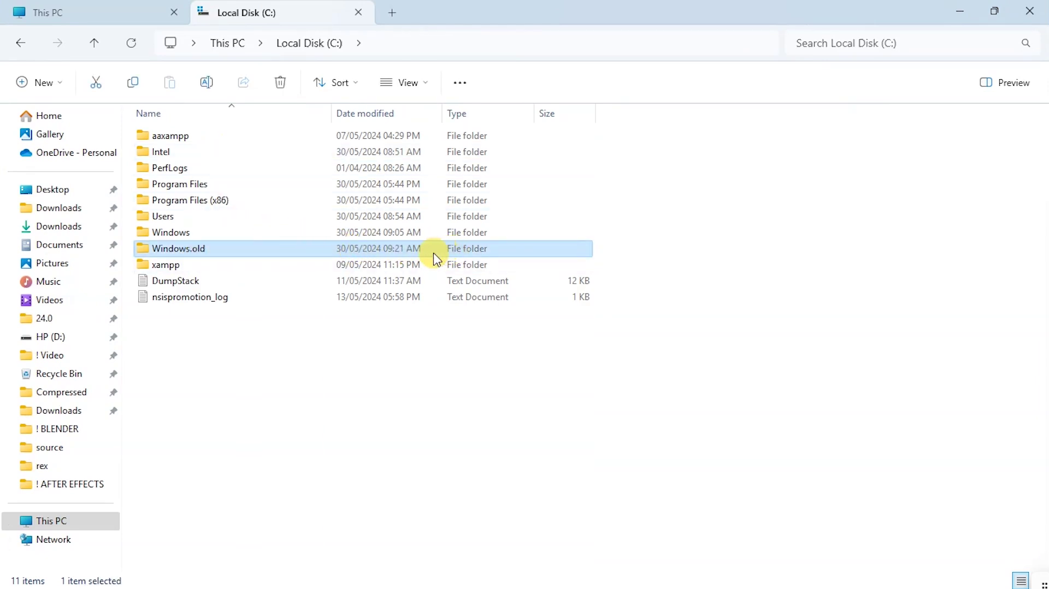
left_click(202, 237)
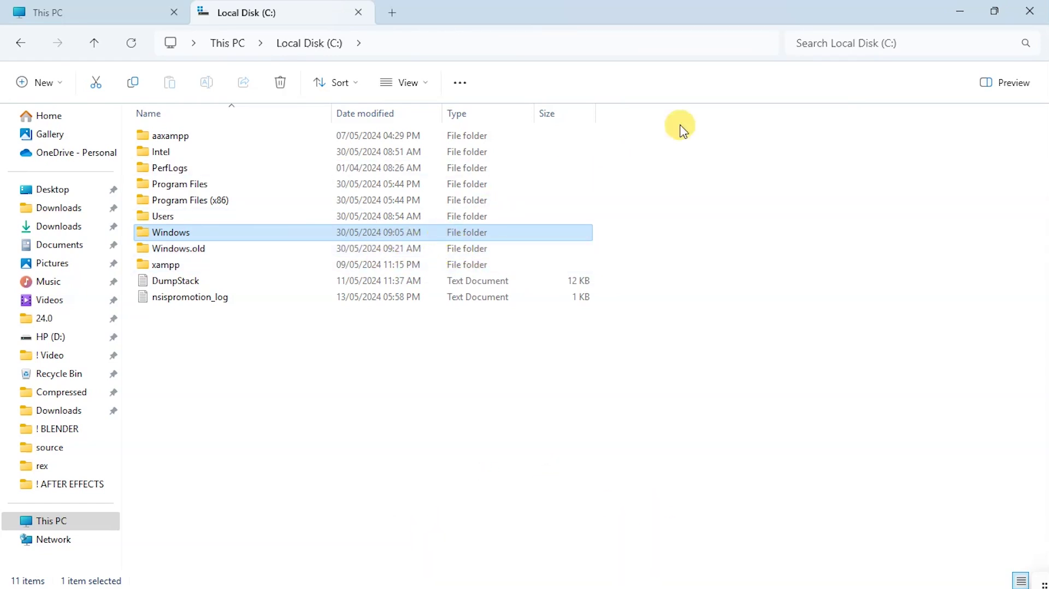
- Detach the Local Disk (C:) tab into its own window and narrow it to sit beside the This PC window
left_click(276, 17)
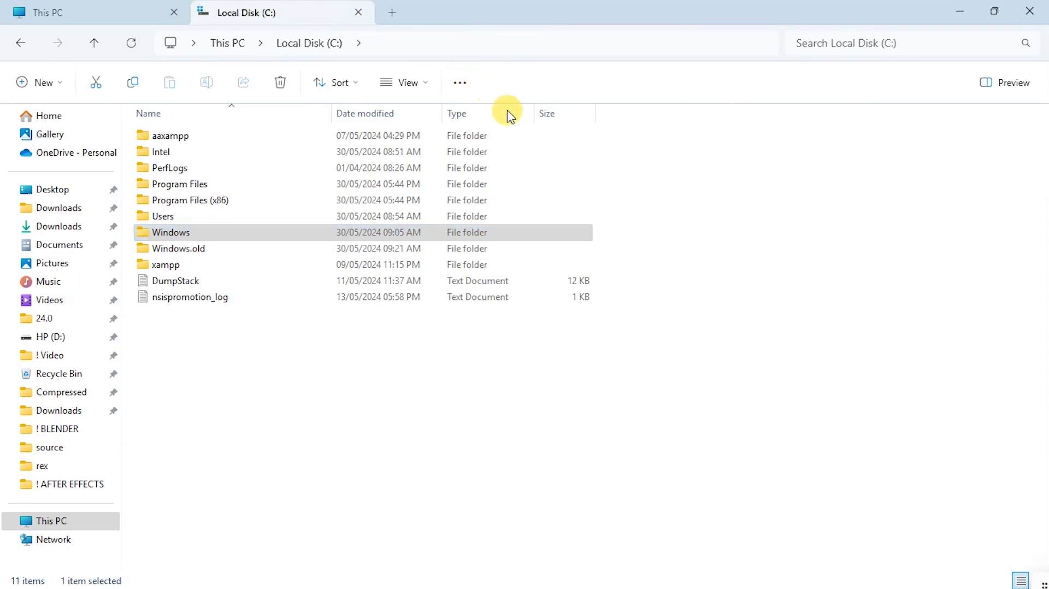
left_click_drag(262, 13, 253, 12)
left_click(990, 11)
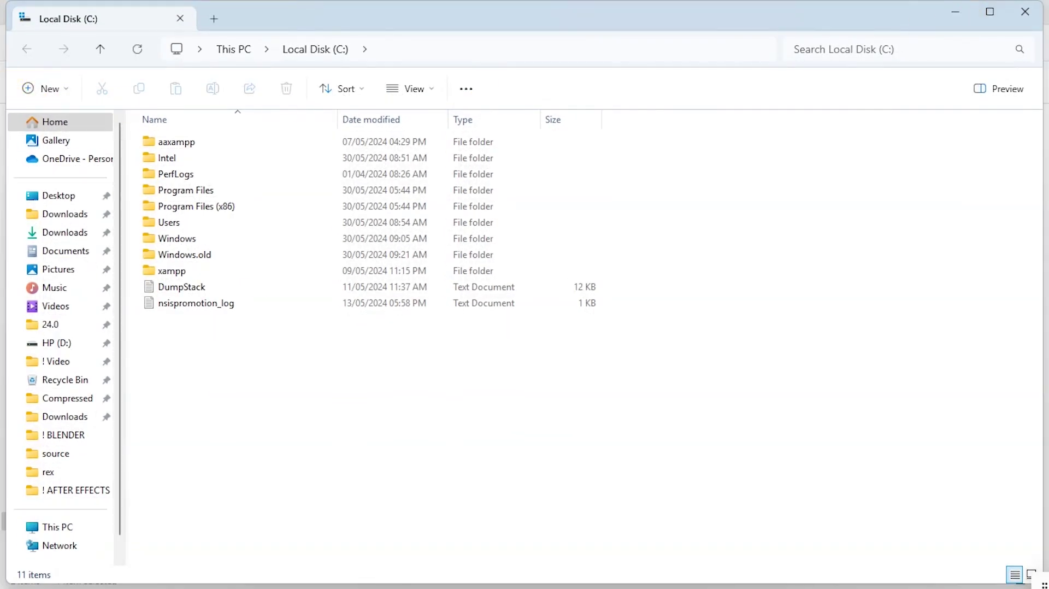
left_click_drag(6, 76, 497, 79)
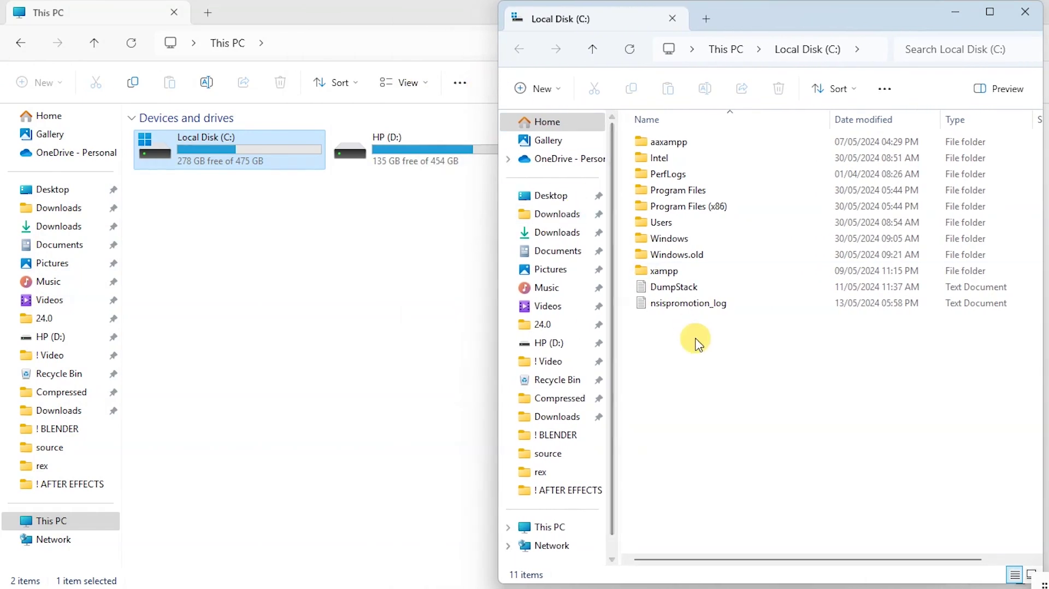
- Examine the actions available for the DumpStack file and the Compress to formats offered for the Intel folder
left_click(642, 290)
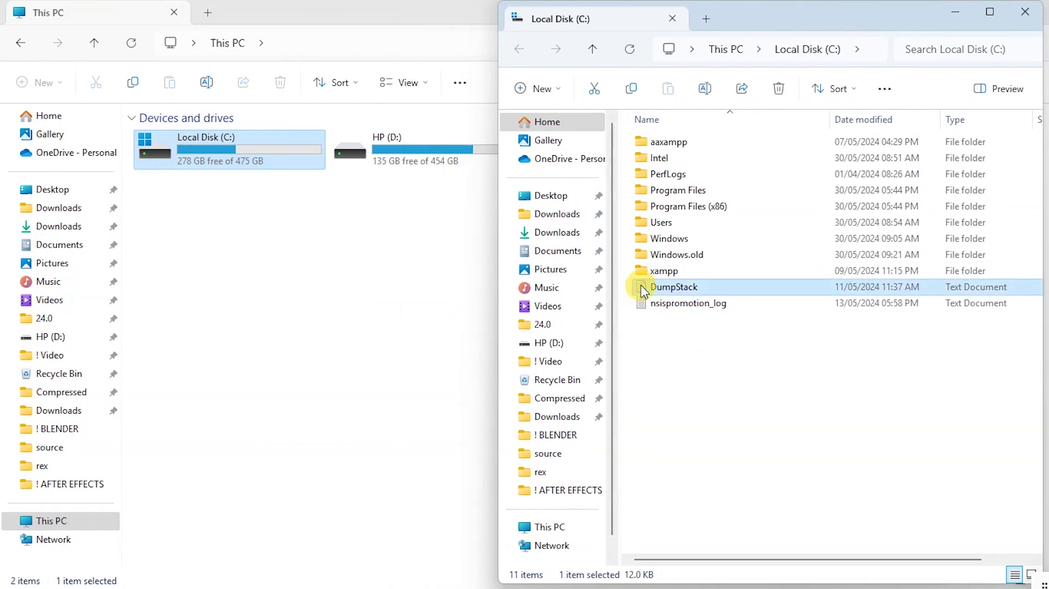
right_click(642, 289)
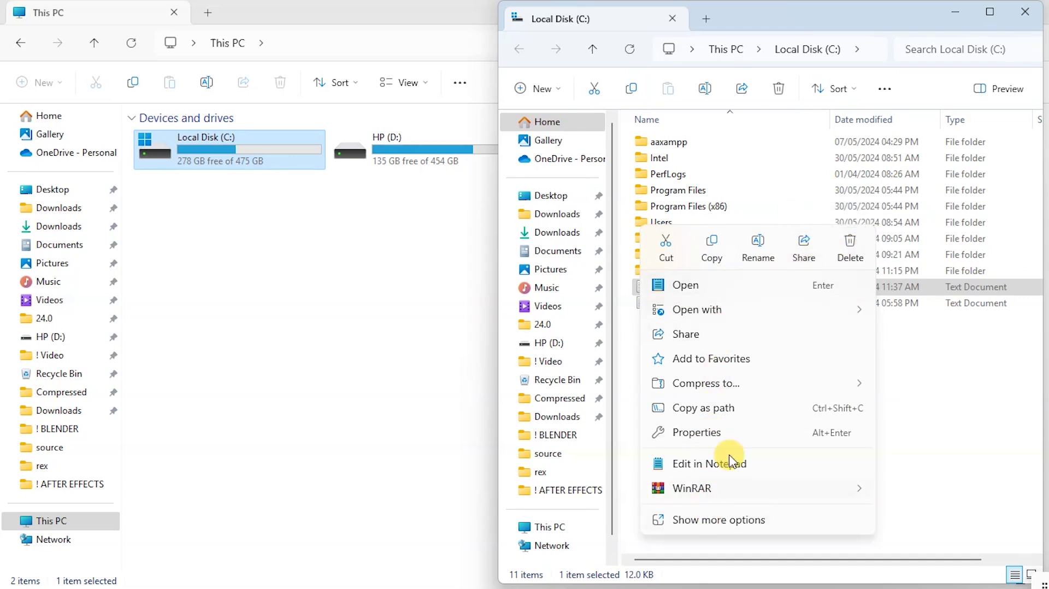
left_click(706, 521)
right_click(641, 161)
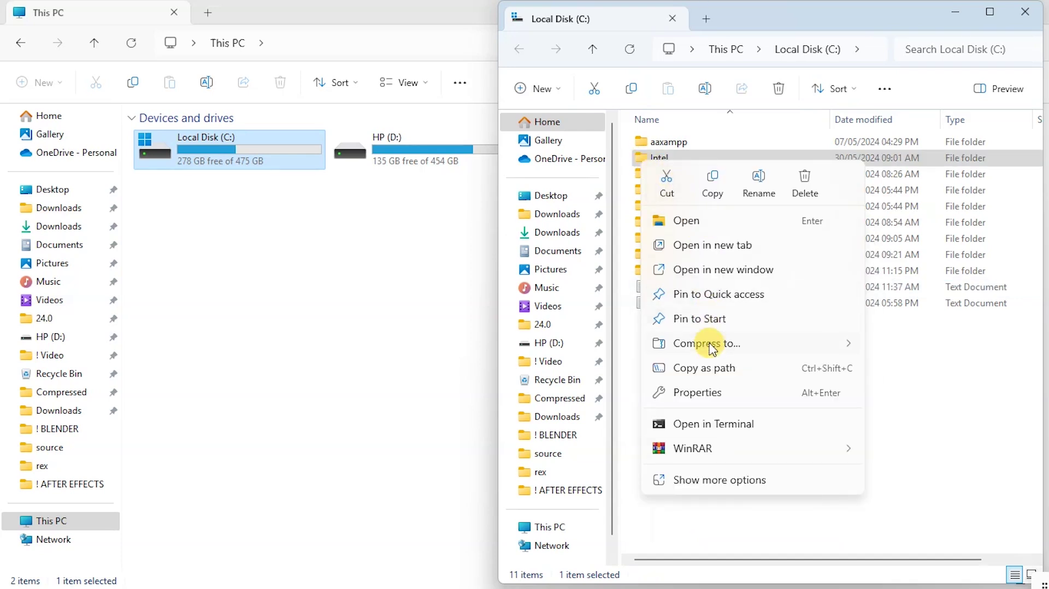
mouse_move(711, 342)
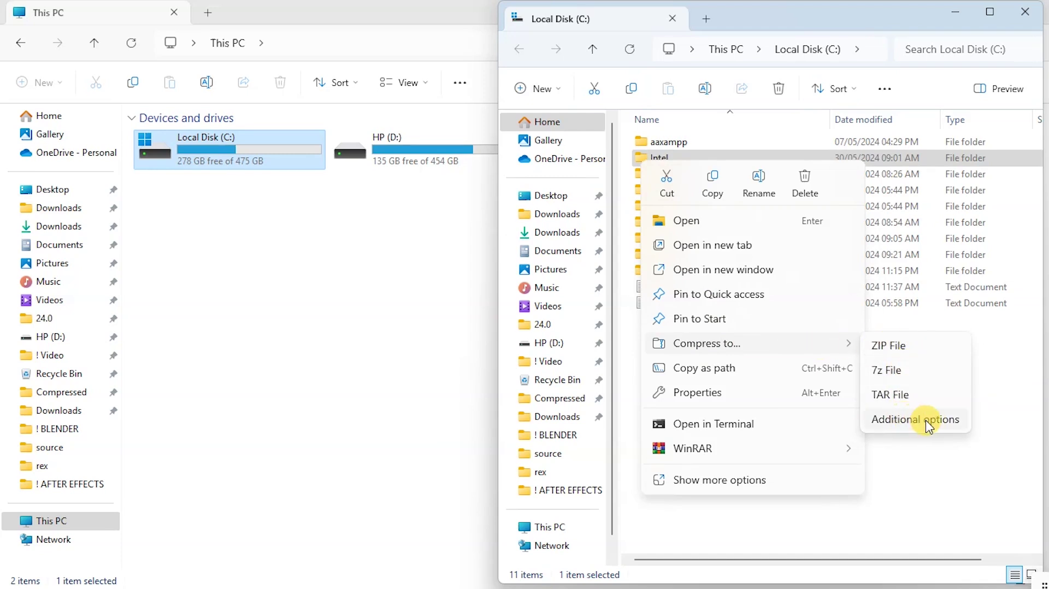
left_click(769, 18)
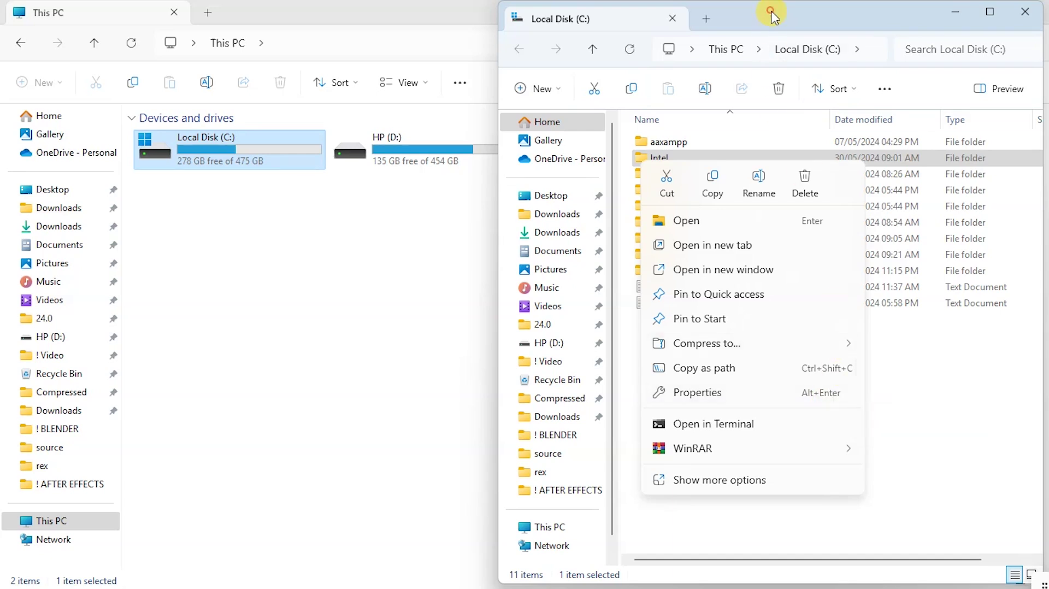